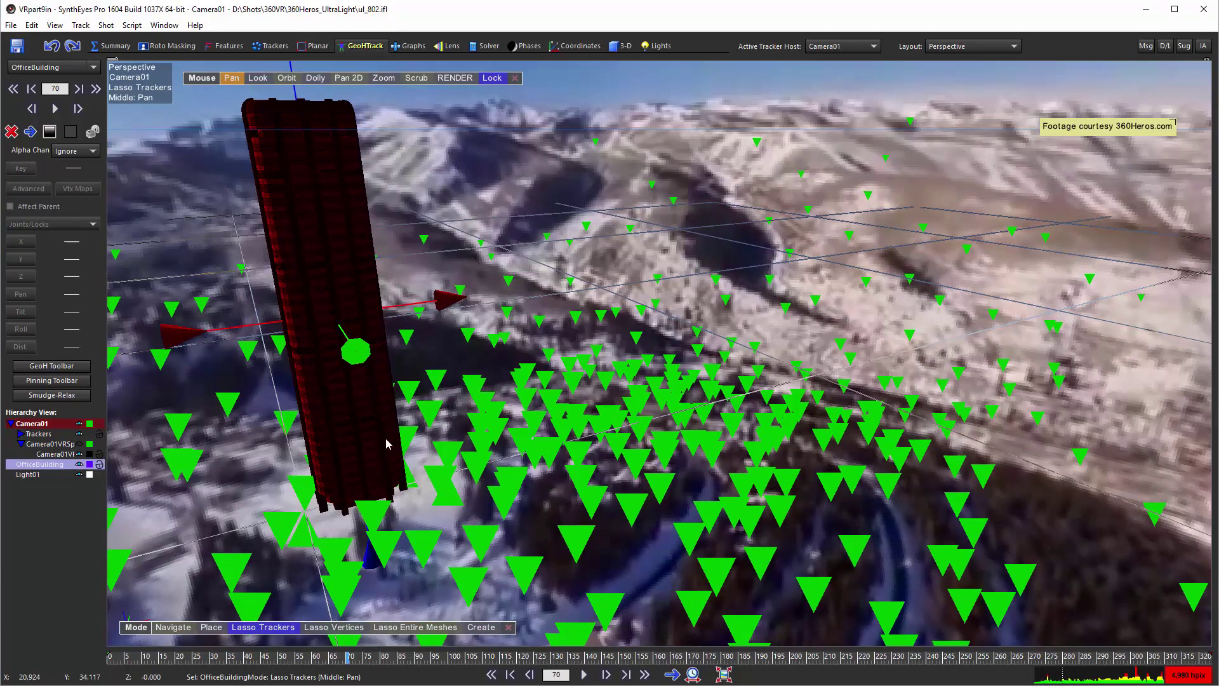
Turn on shadow casting for the OfficeBuilding mesh in the 3-D workspace
click(284, 82)
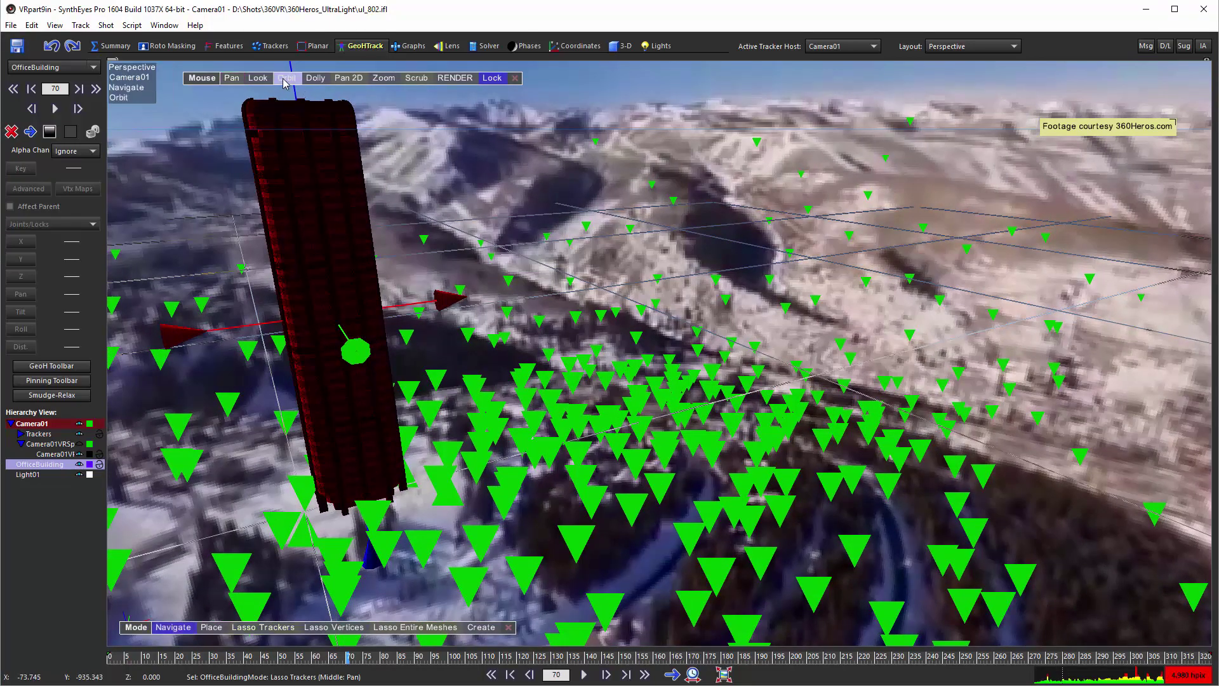
mouse_move(280, 108)
mouse_down()
mouse_move(241, 159)
mouse_move(180, 171)
mouse_move(38, 424)
mouse_up()
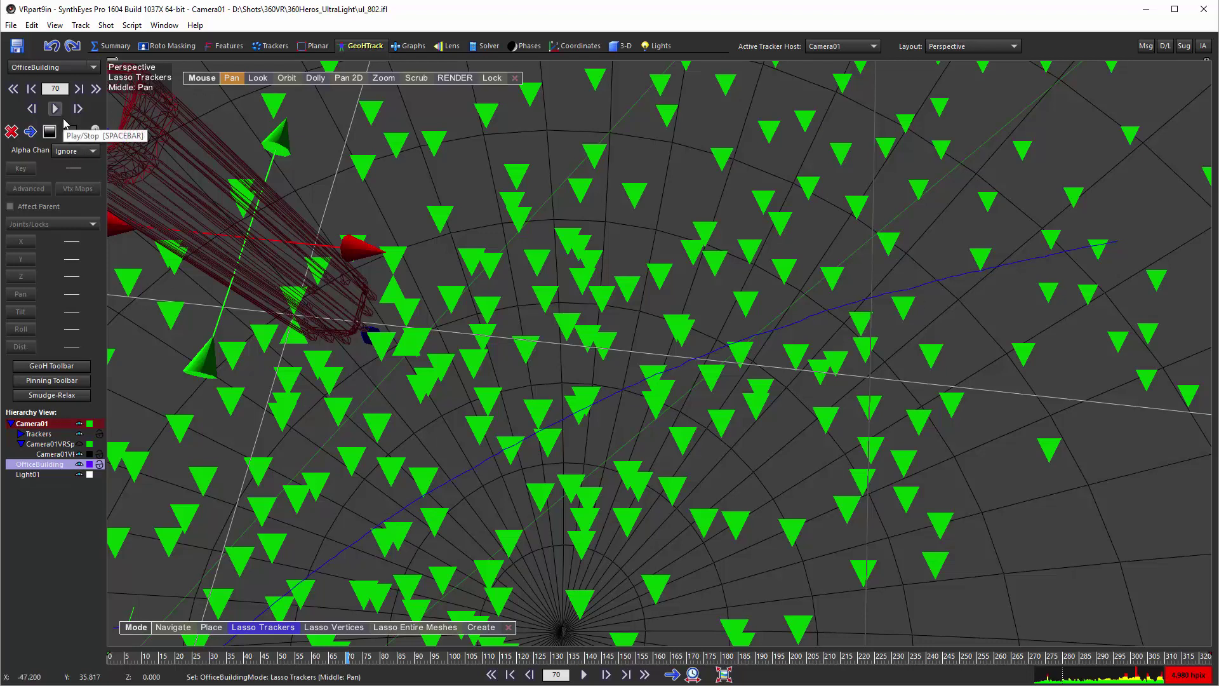
click(616, 46)
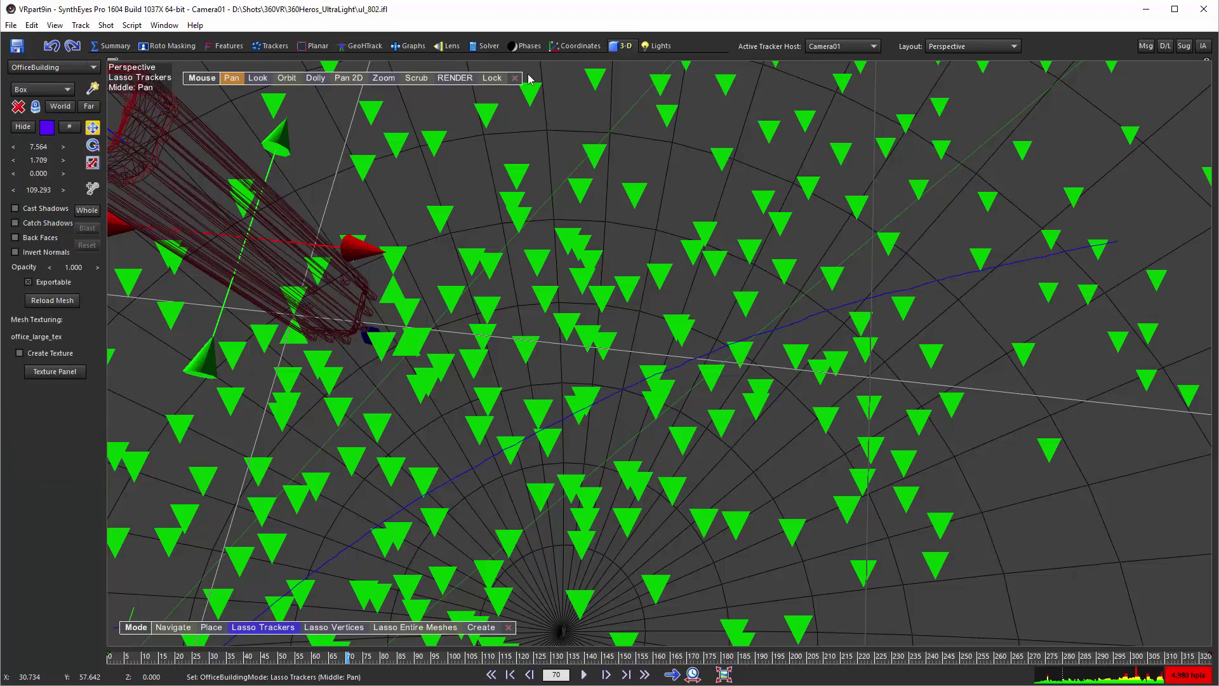
click(16, 209)
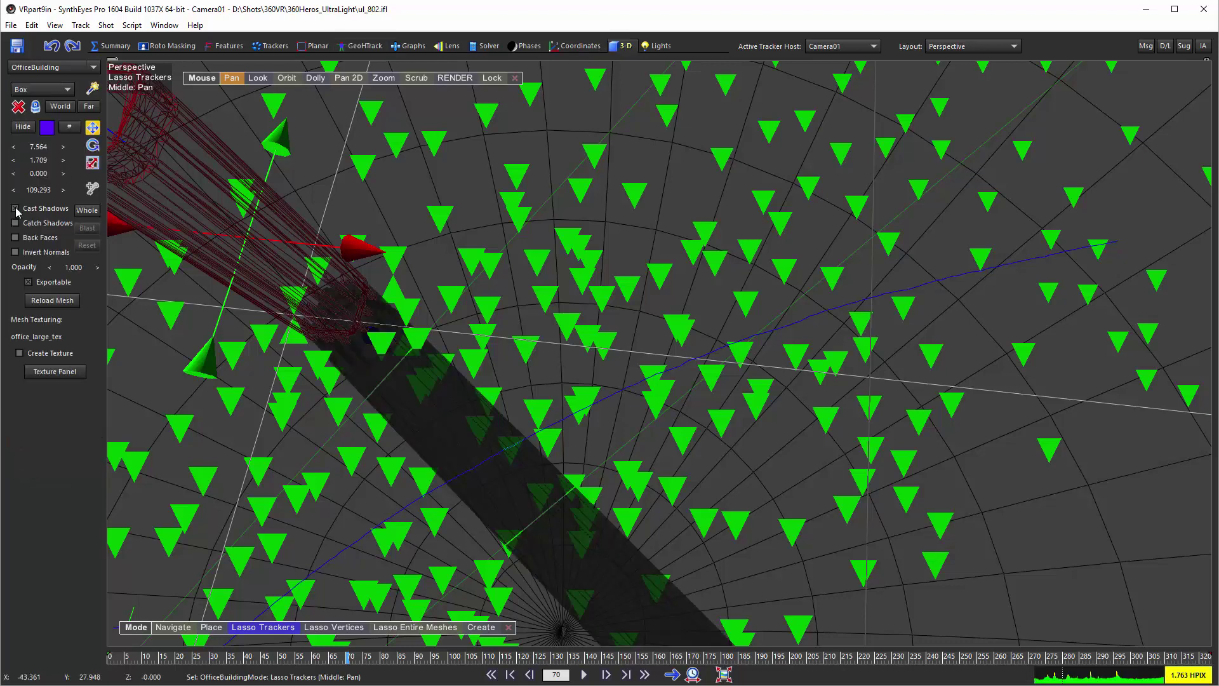
Lasso-select the trackers lying under and around the building's cast shadow, from the building's base to beyond the shadow's tip
click(286, 78)
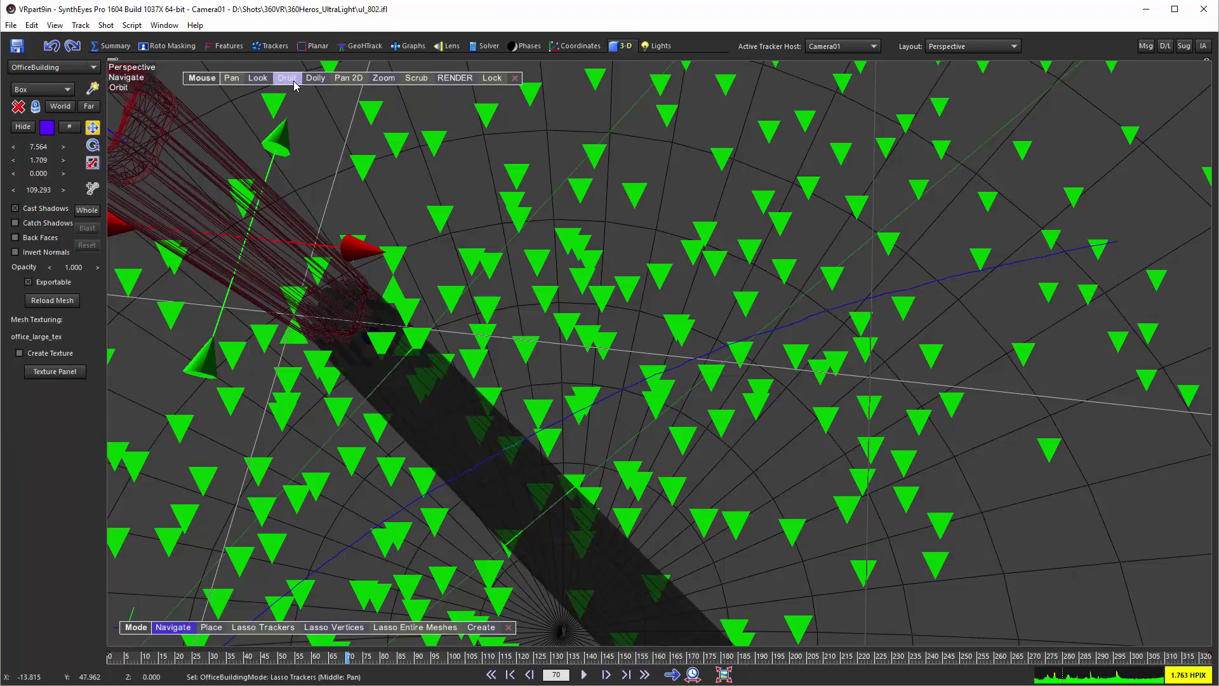
mouse_move(286, 79)
mouse_down()
mouse_move(322, 89)
mouse_move(578, 587)
mouse_move(539, 221)
mouse_up()
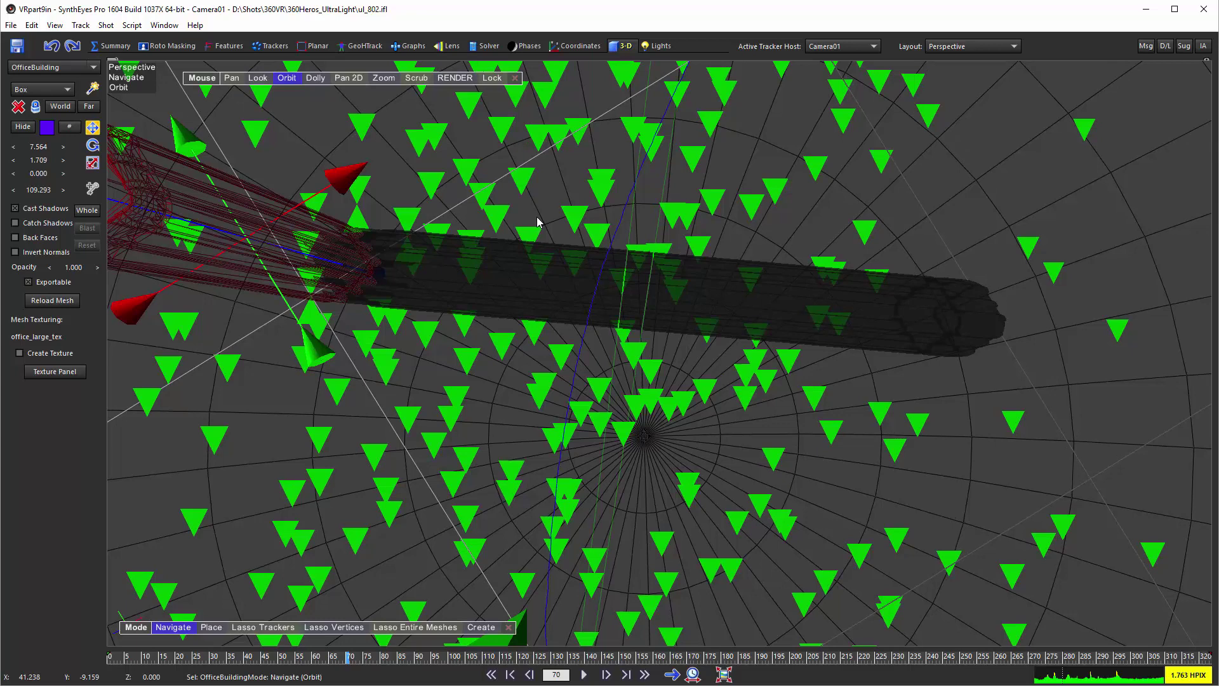
key(l)
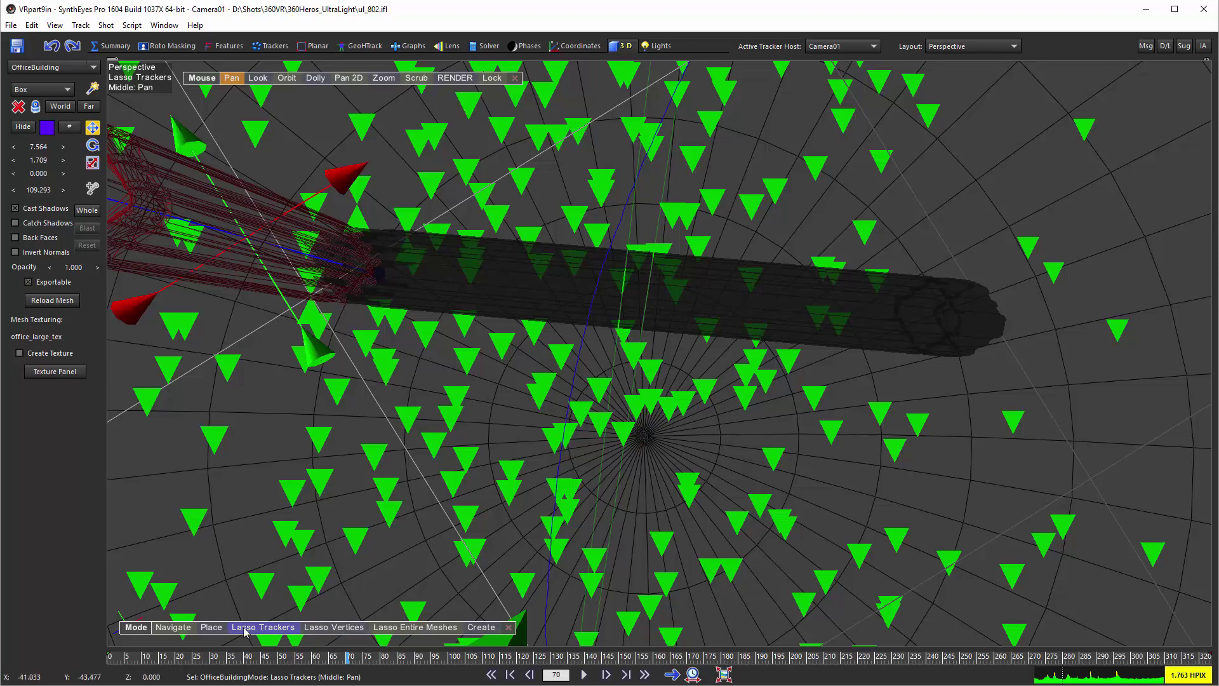
click(868, 255)
mouse_move(867, 254)
mouse_down()
mouse_move(442, 214)
mouse_move(240, 237)
mouse_move(228, 279)
mouse_move(286, 308)
mouse_move(500, 323)
mouse_move(409, 336)
mouse_move(483, 323)
mouse_move(553, 346)
mouse_move(635, 331)
mouse_move(709, 358)
mouse_move(619, 320)
mouse_move(771, 343)
mouse_move(845, 381)
mouse_move(972, 394)
mouse_move(1156, 355)
mouse_move(980, 220)
mouse_move(865, 254)
mouse_up()
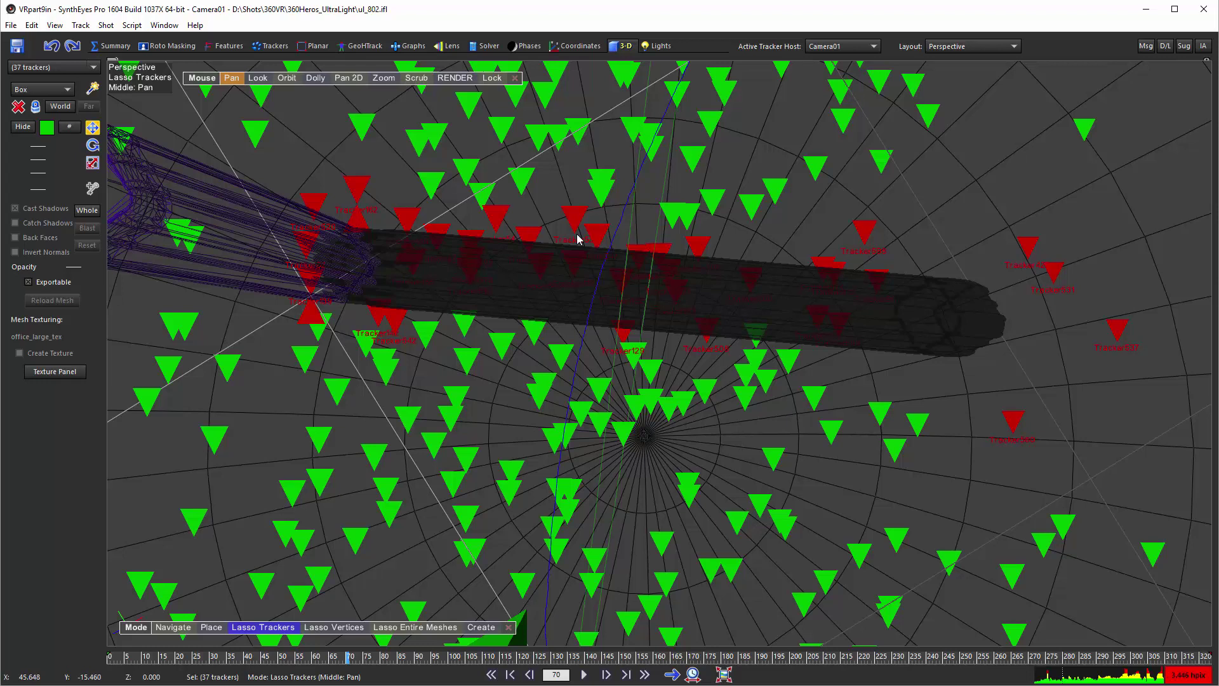
Convert the selected trackers to a mesh and triangulate it into a ground surface
right_click(645, 203)
mouse_move(730, 384)
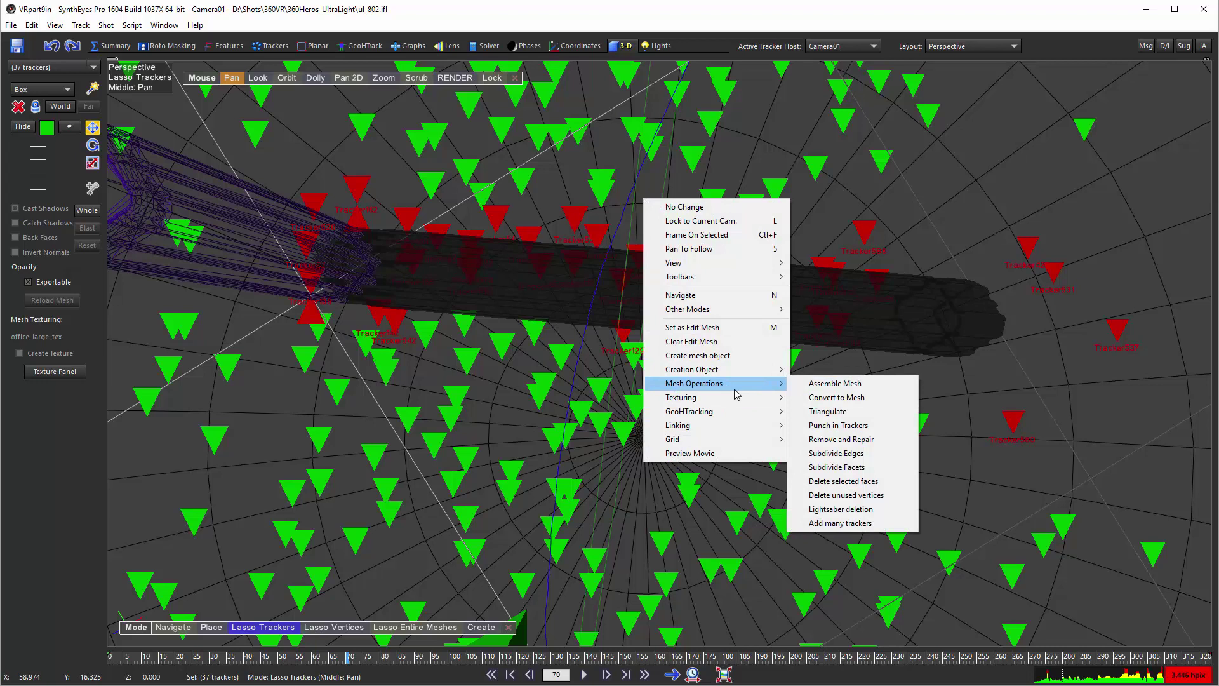
click(828, 398)
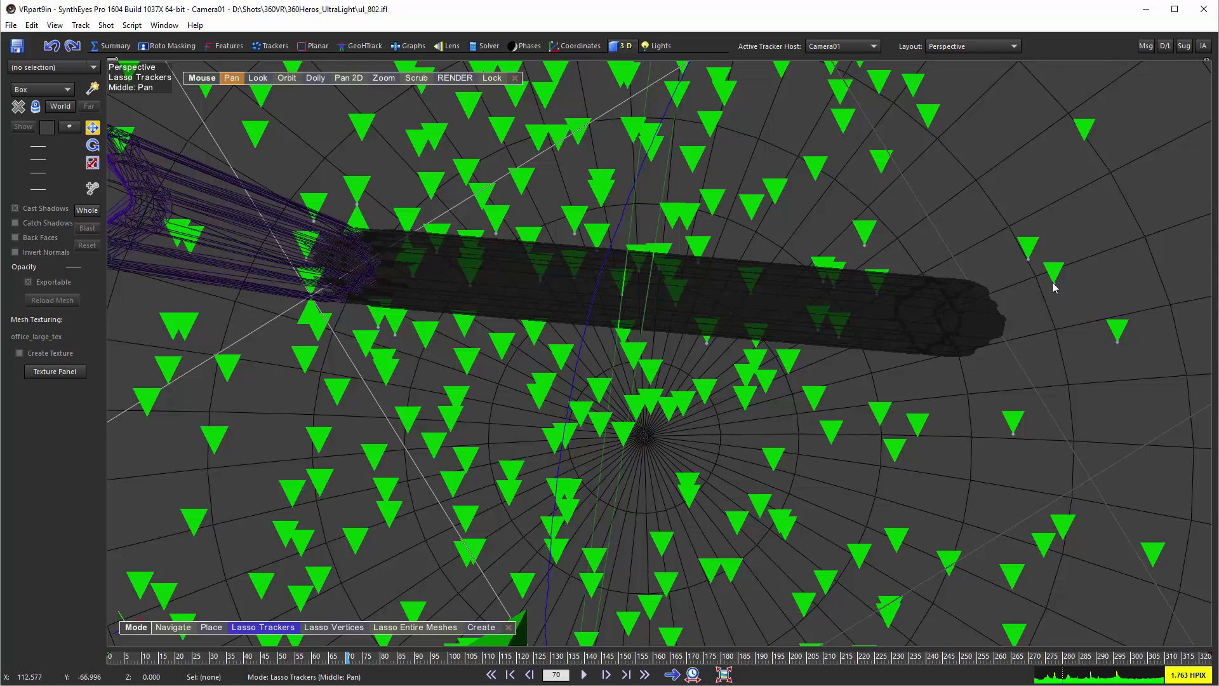
right_click(682, 346)
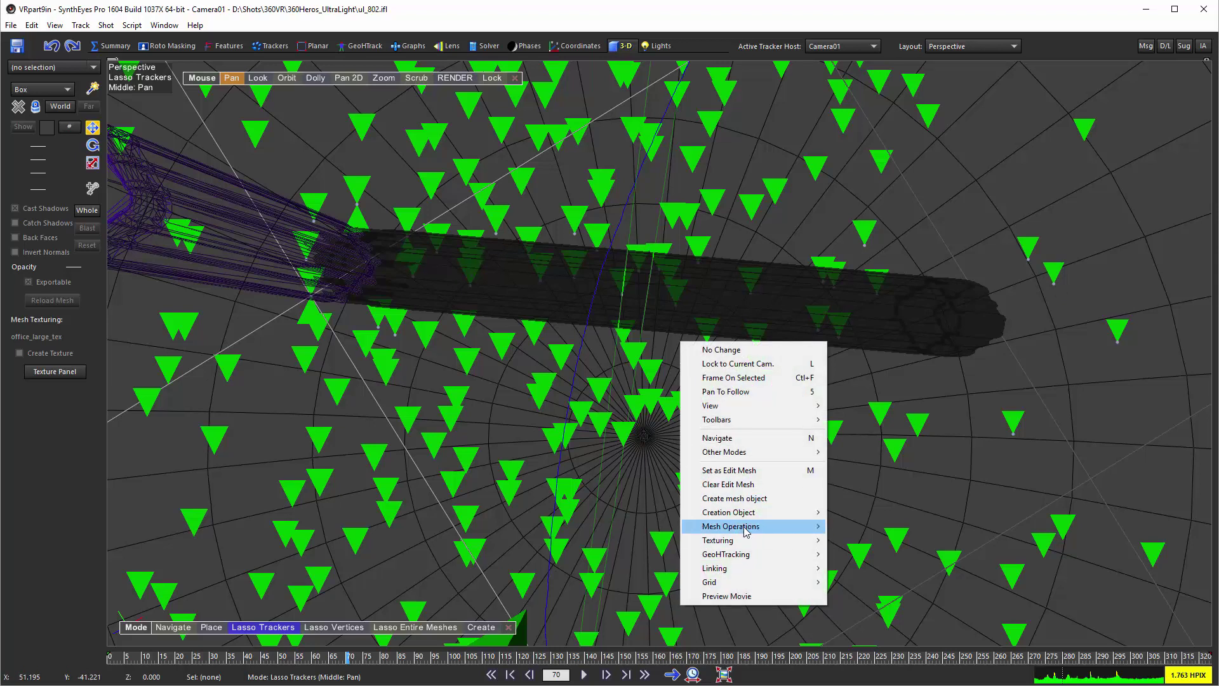
mouse_move(747, 530)
click(854, 554)
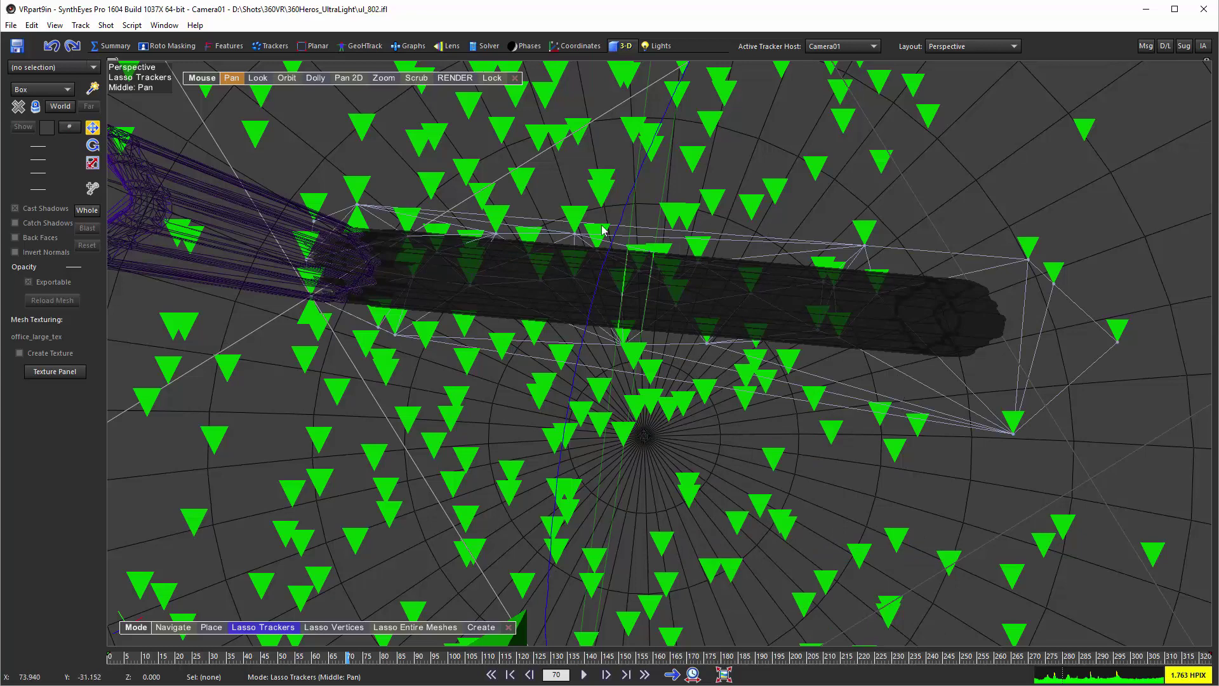
Select the triangulated tracker mesh and run Shadow Map Maker on it with Light01, minimum resolution 1024 and brightness 0
click(283, 78)
drag(292, 165, 297, 89)
middle_drag(298, 90, 328, 135)
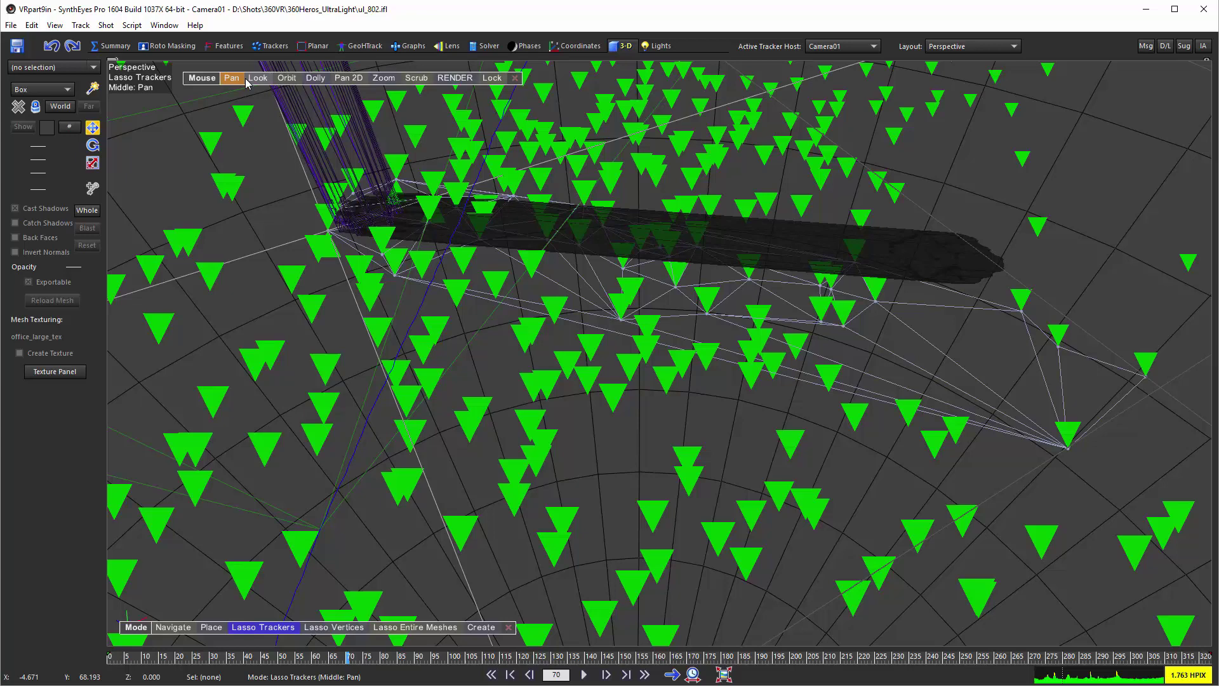
drag(246, 83, 162, 189)
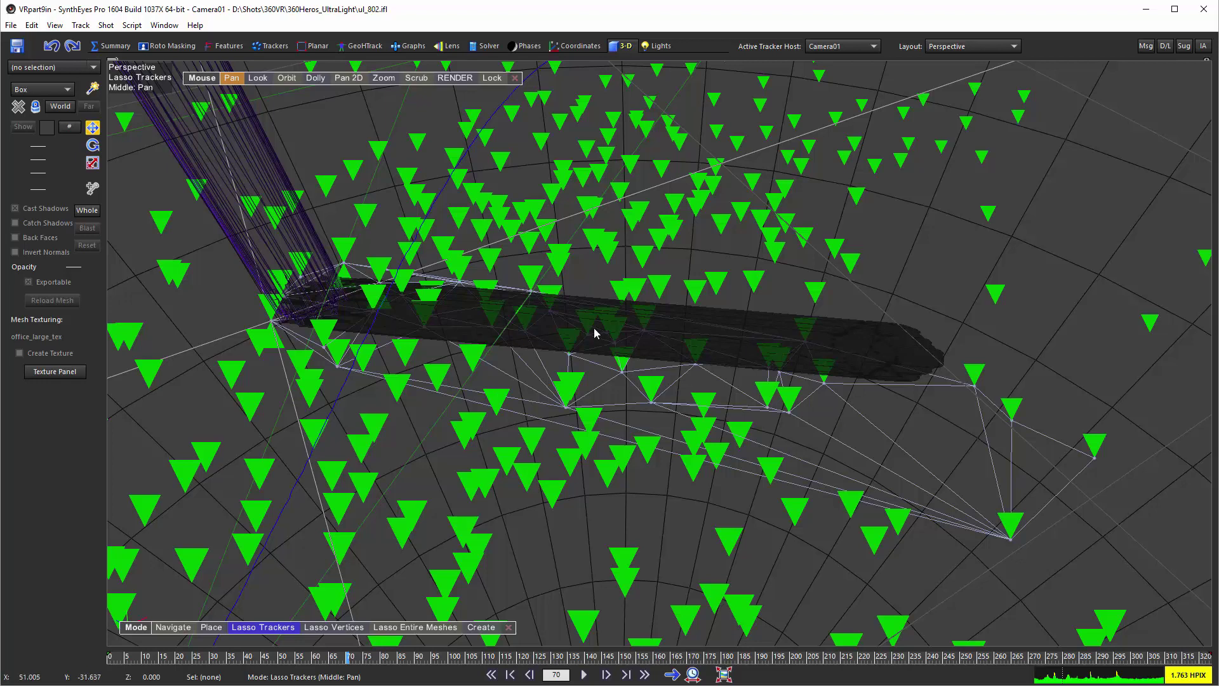
click(882, 432)
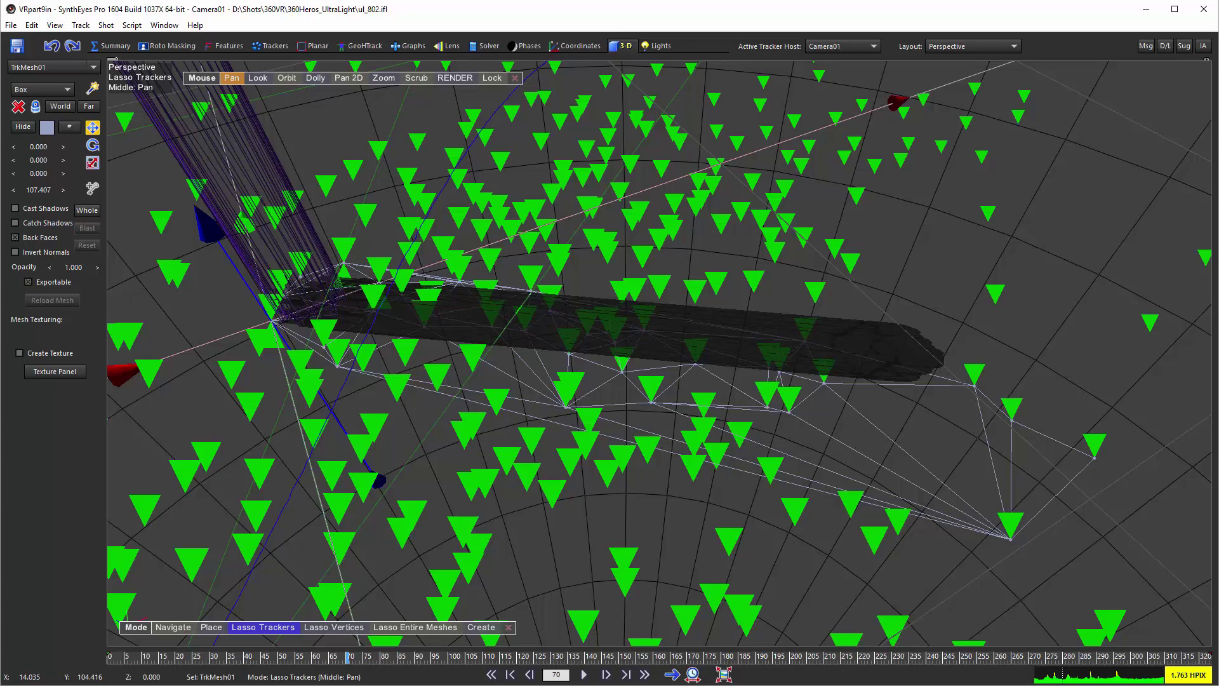
click(136, 28)
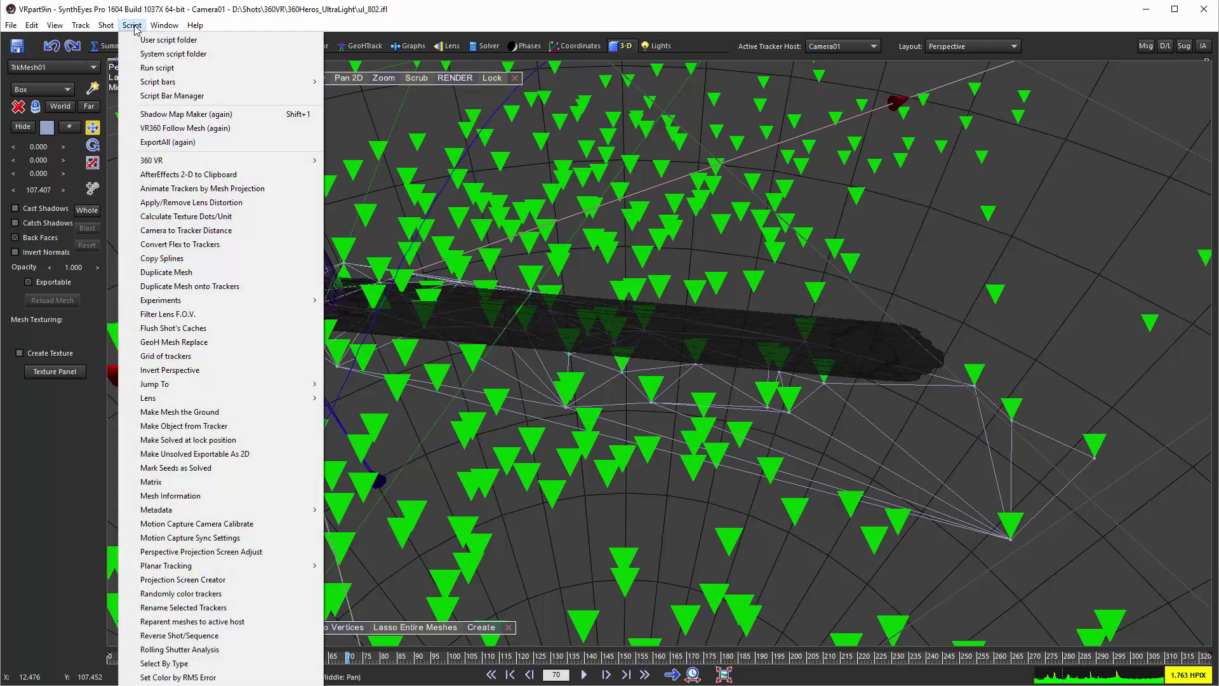
click(159, 117)
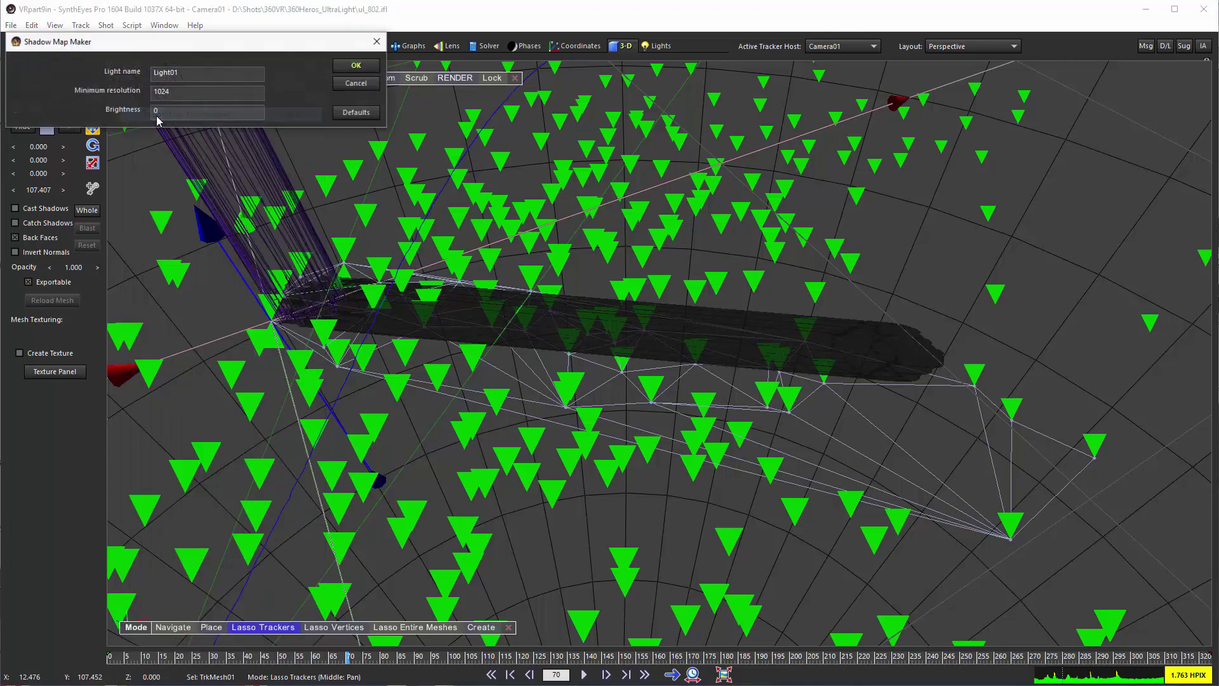
click(353, 74)
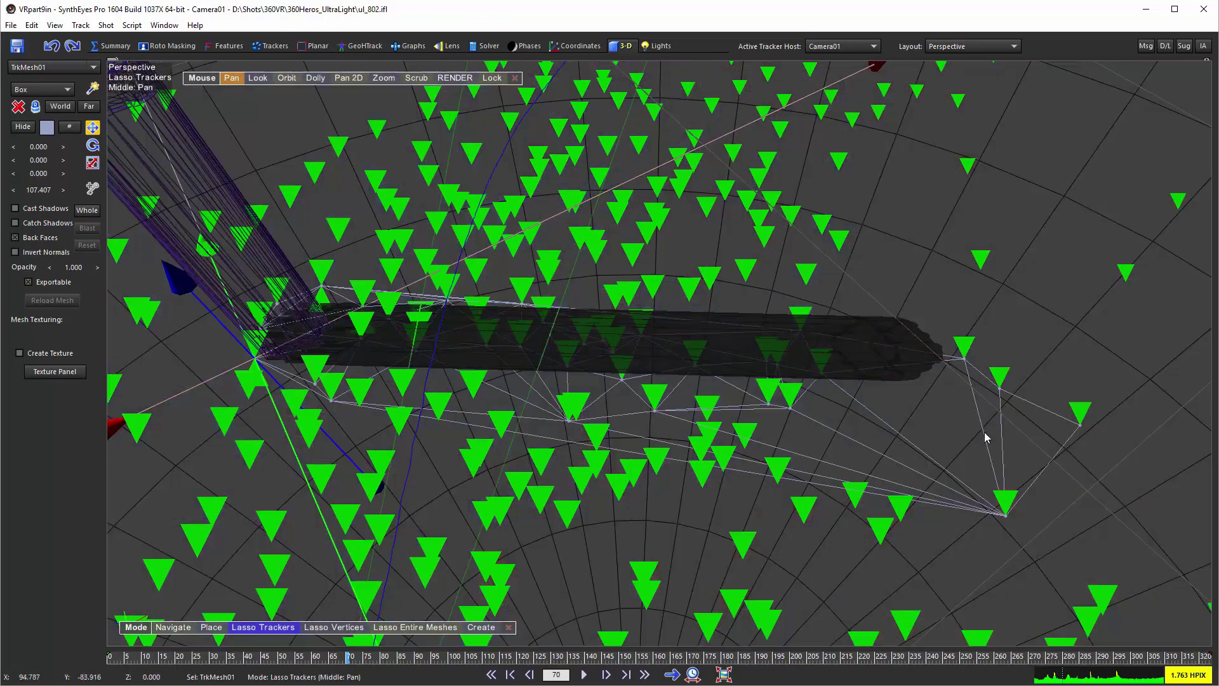
key(b)
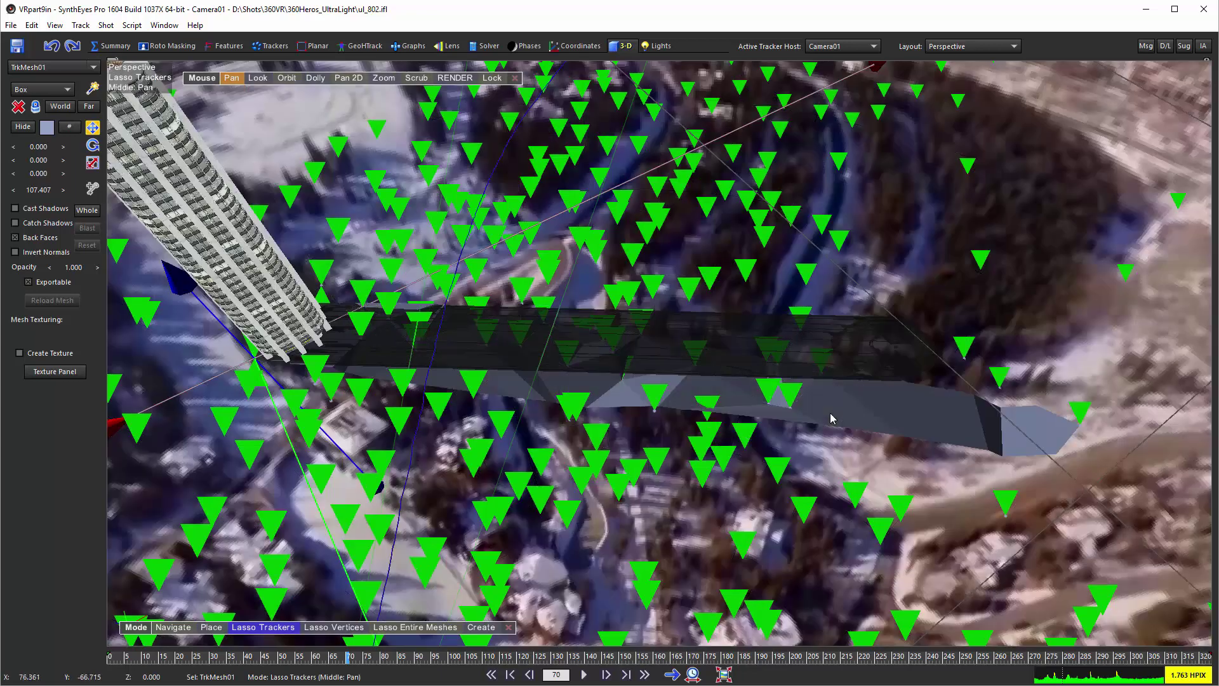
key(b)
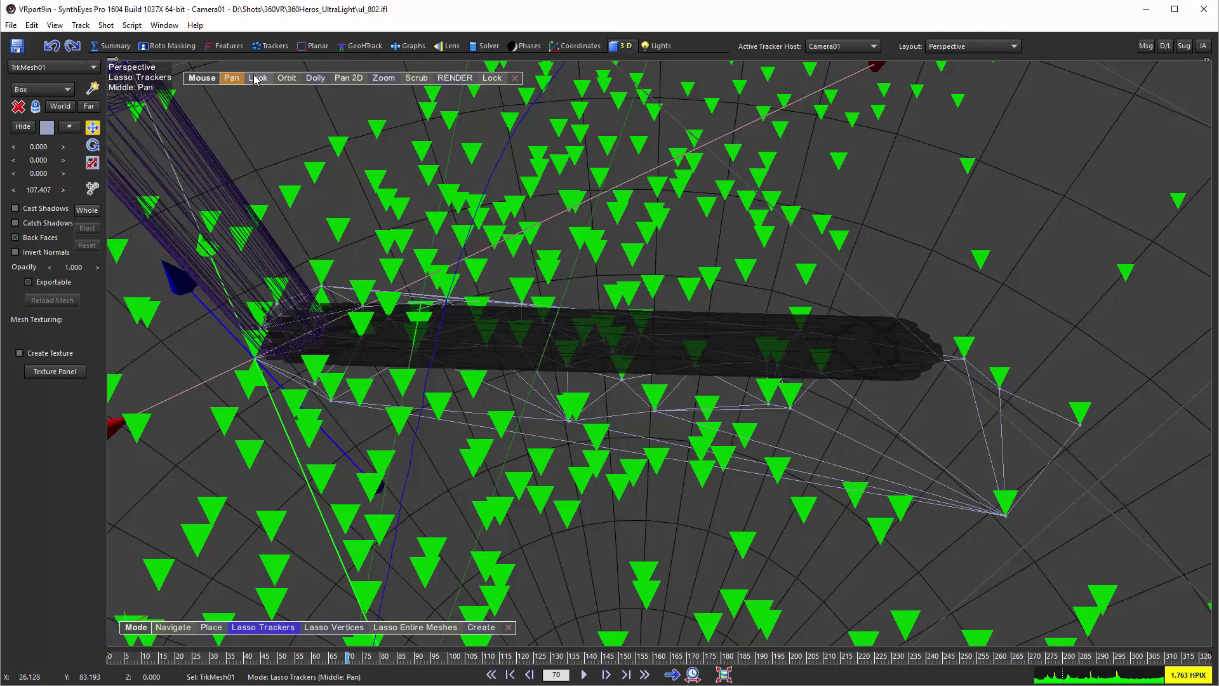
Use Assemble Mesh to extend the tracker mesh beyond the shadow's tip with triangles joining the outer trackers to its end vertices
click(231, 77)
drag(571, 317, 327, 241)
drag(340, 321, 280, 298)
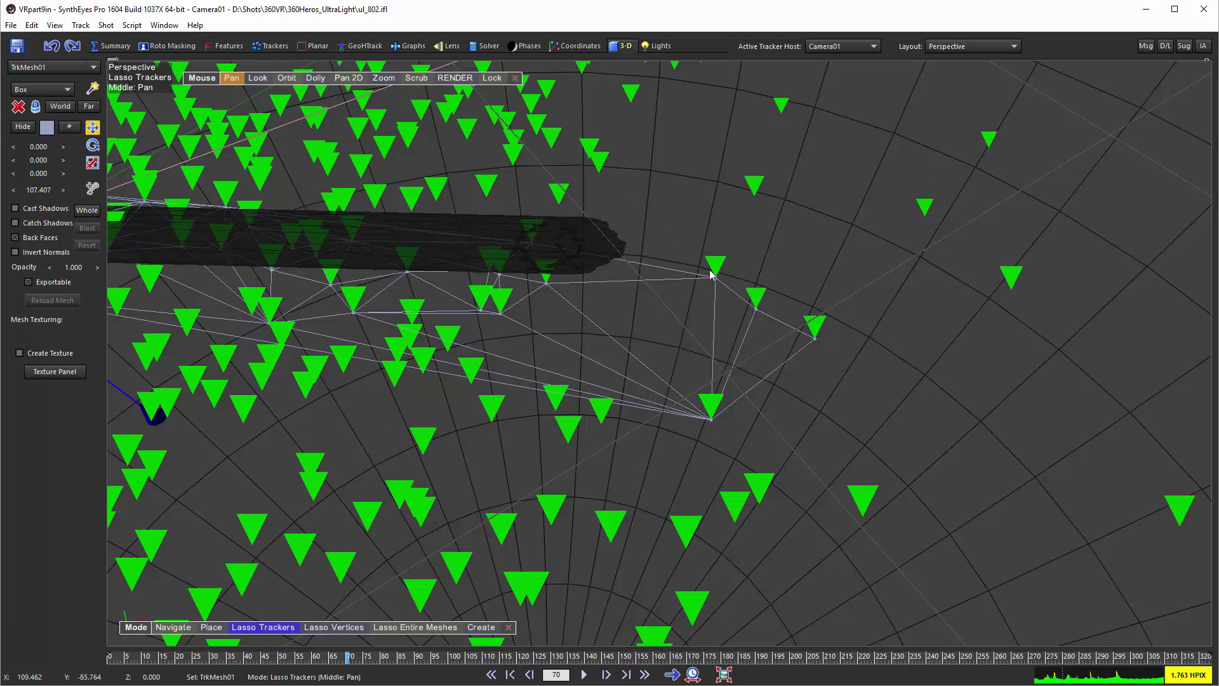
right_click(674, 204)
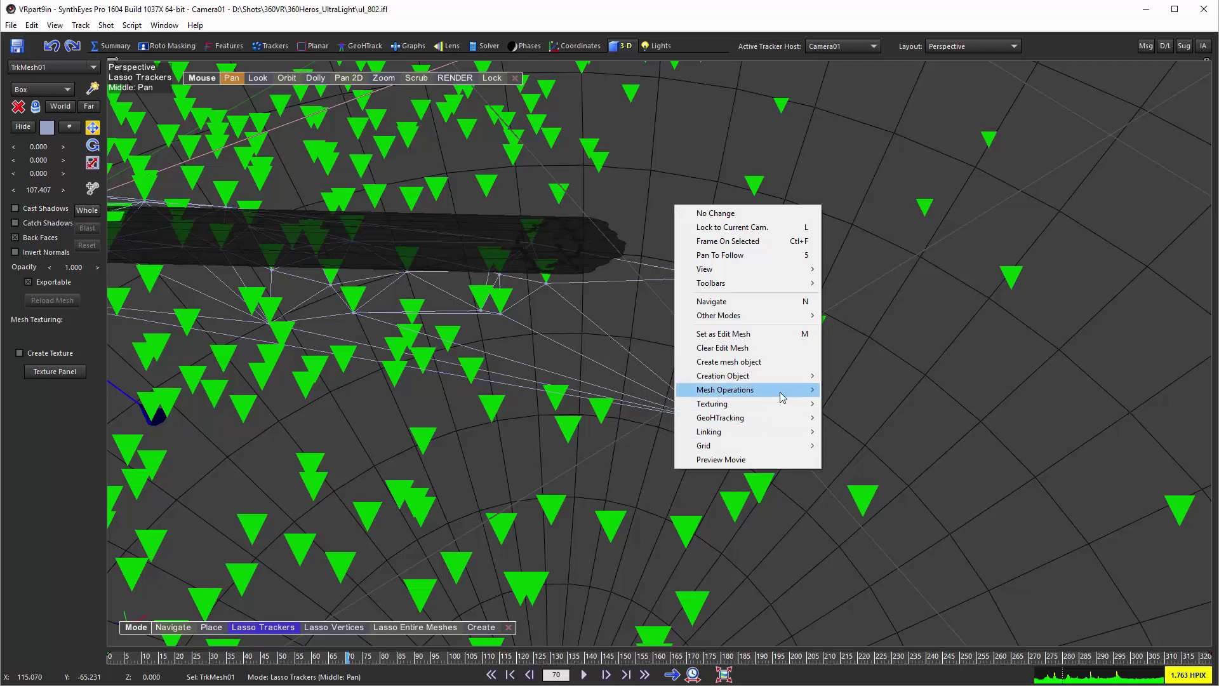
mouse_move(783, 398)
click(857, 390)
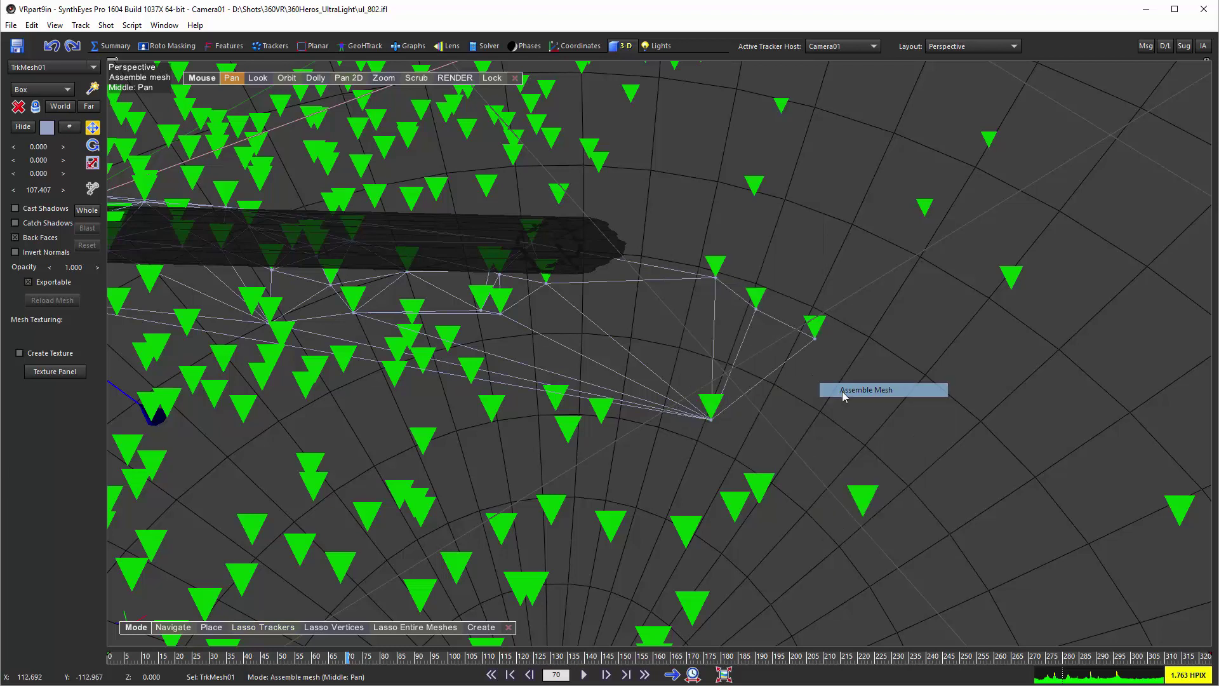
click(711, 418)
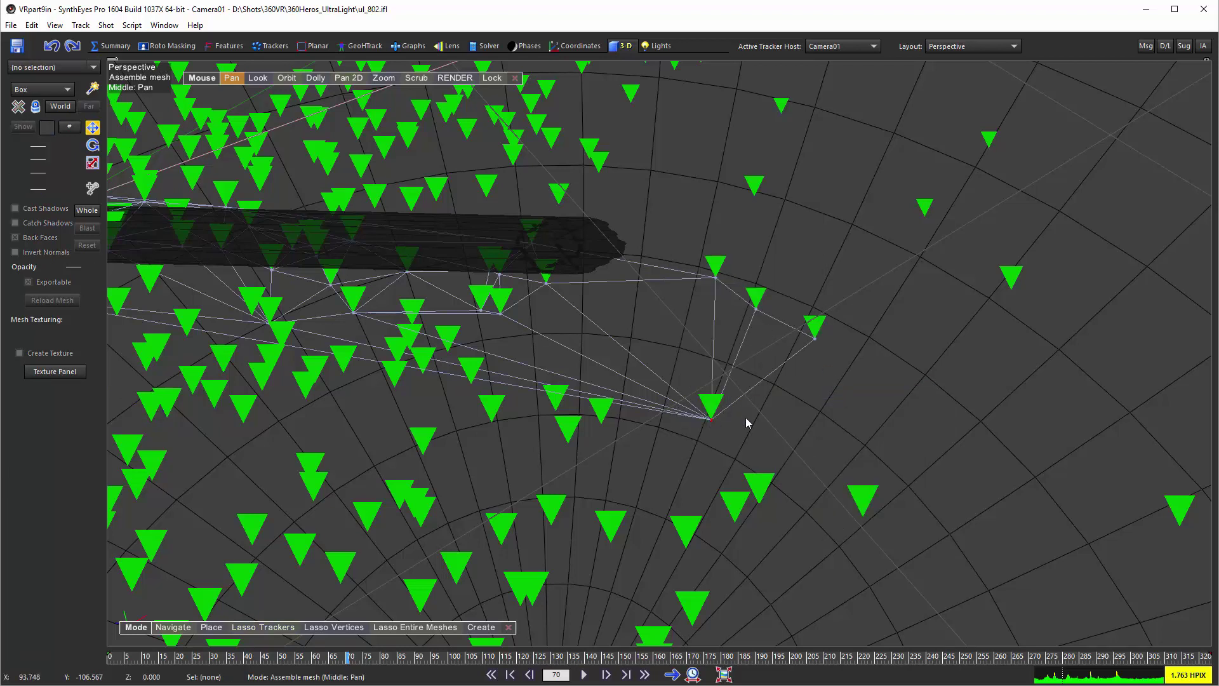
click(817, 340)
click(863, 513)
click(1016, 283)
click(925, 209)
click(756, 310)
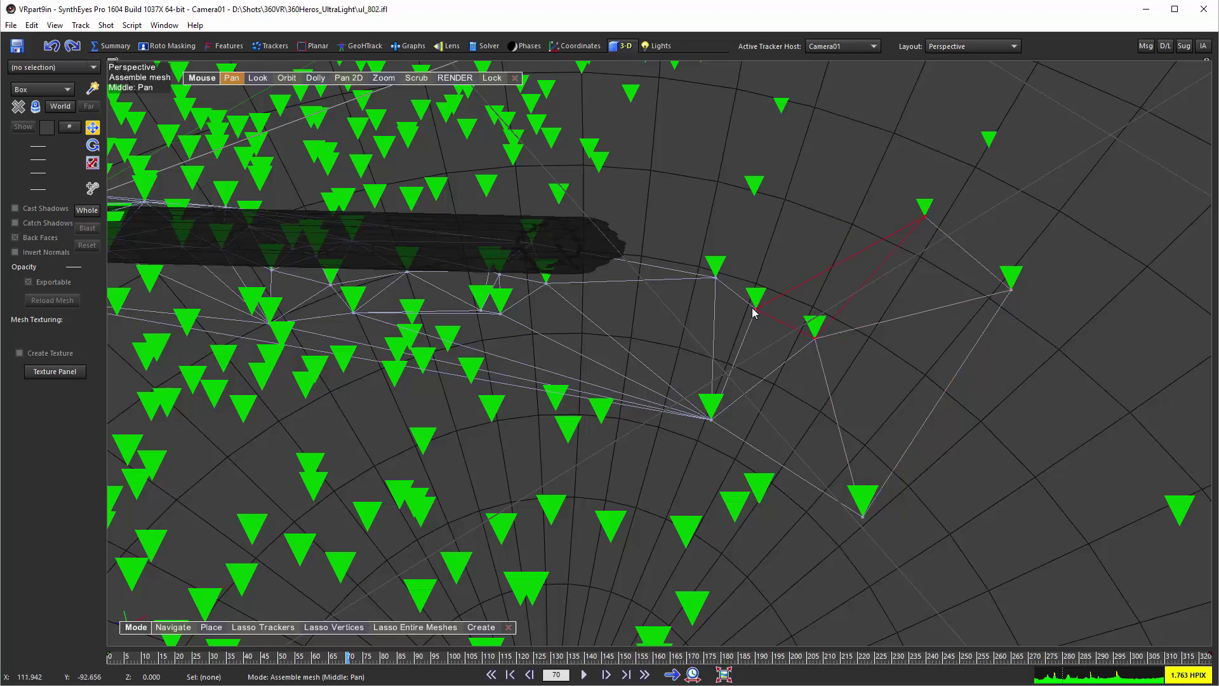
click(716, 279)
click(132, 25)
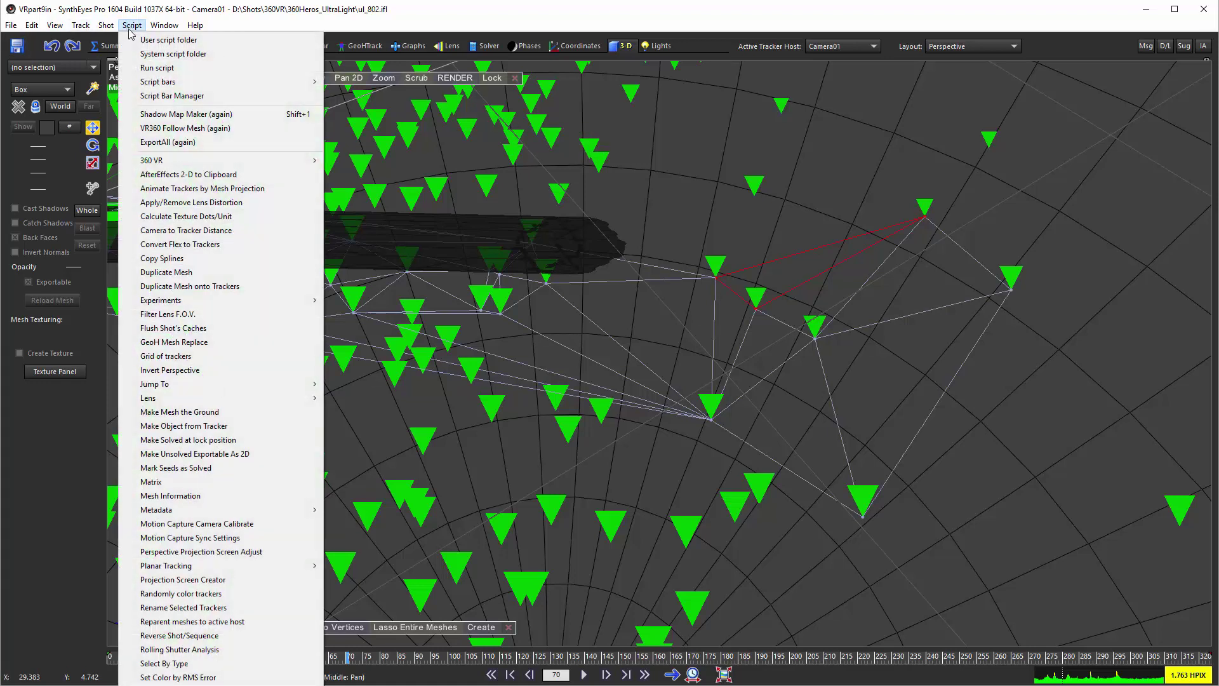
click(172, 115)
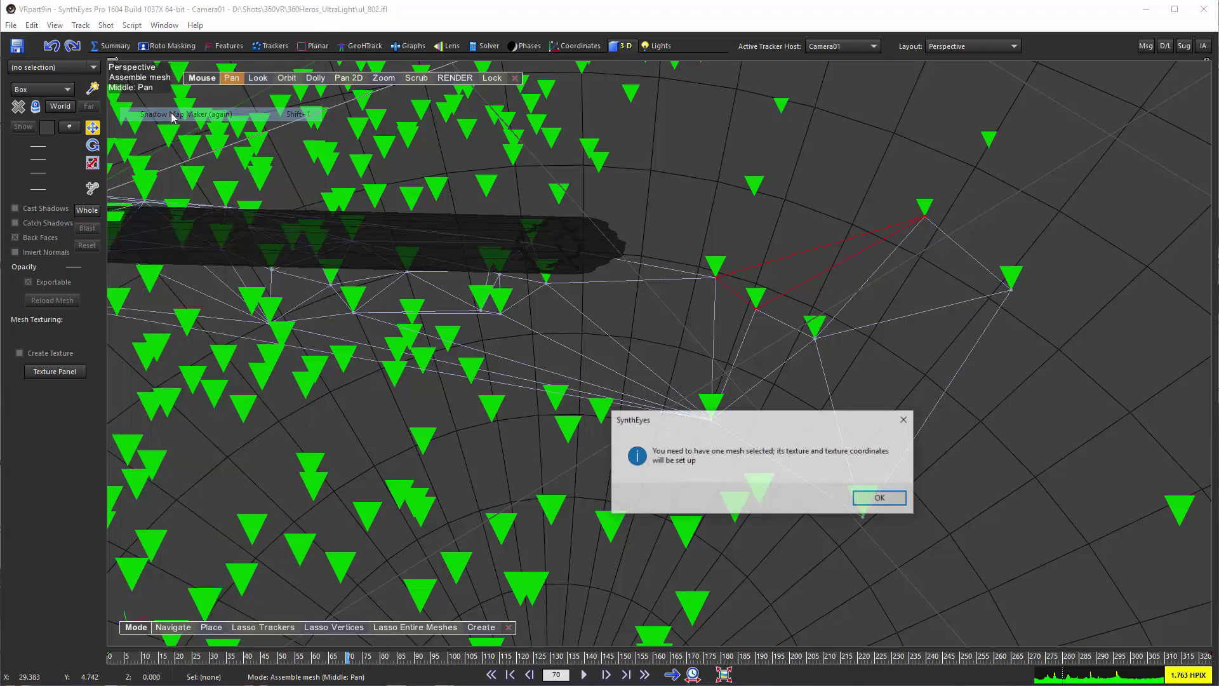
click(878, 499)
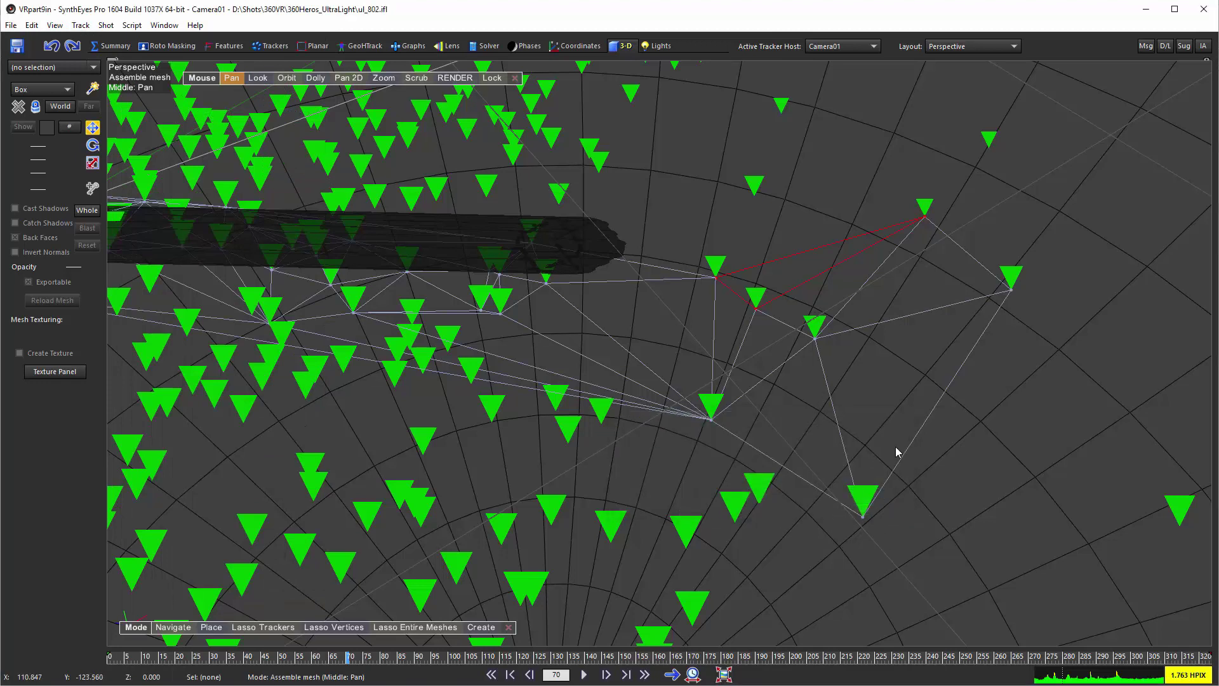
Leave mesh assembly, select the extended tracker mesh, and rerun Shadow Map Maker with Light01, minimum resolution 1024 and brightness 0
click(172, 628)
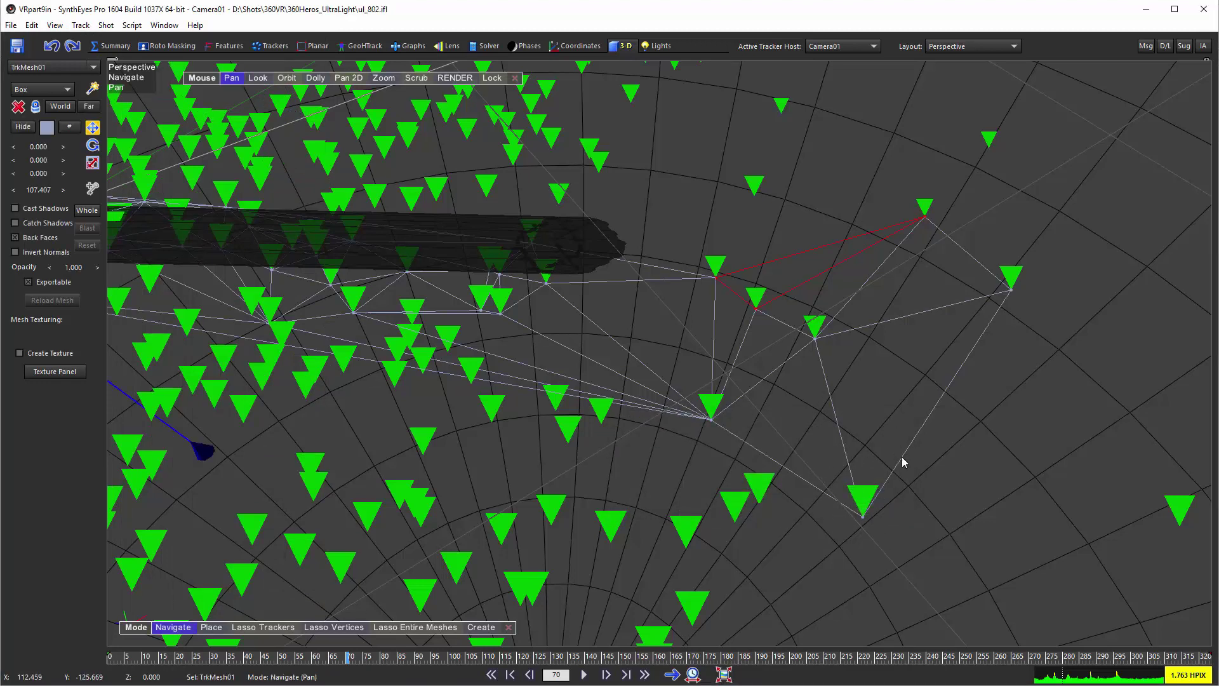
click(132, 25)
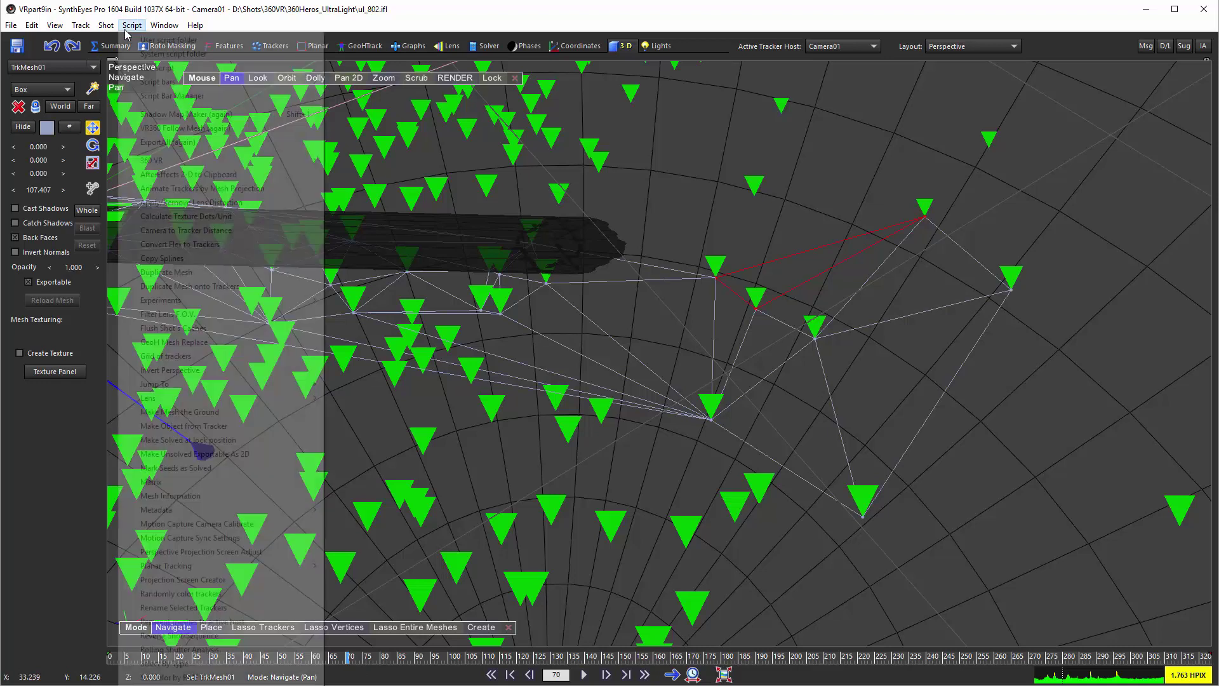
click(289, 113)
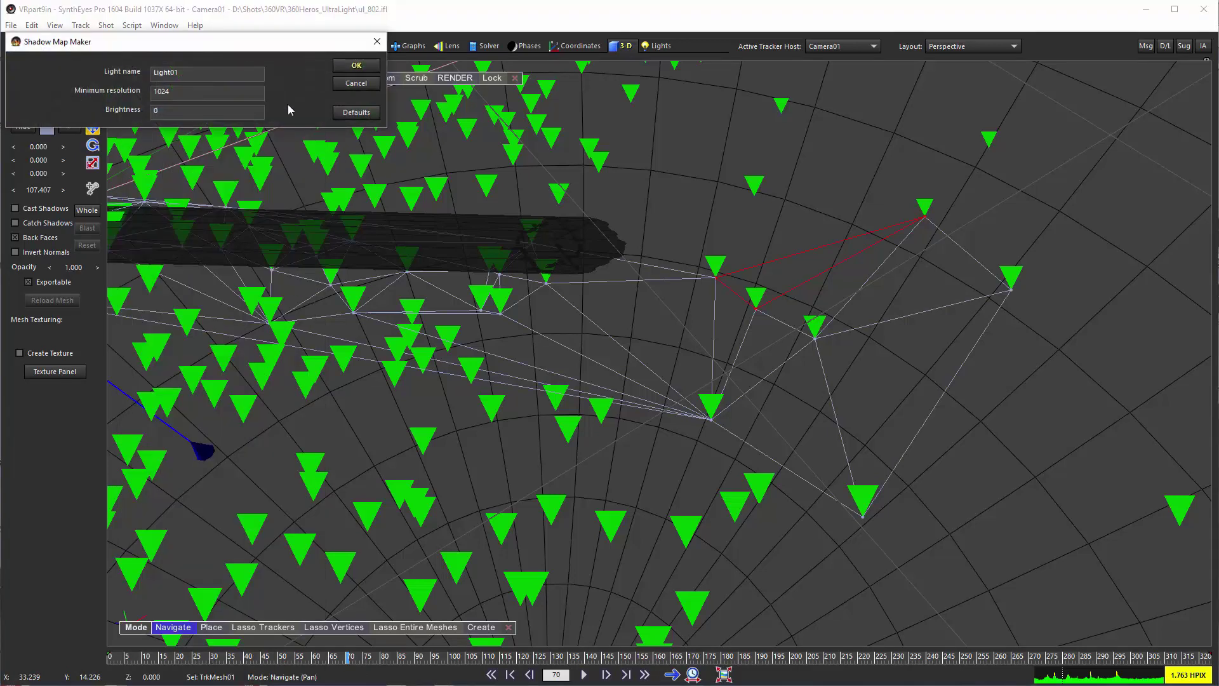
click(356, 66)
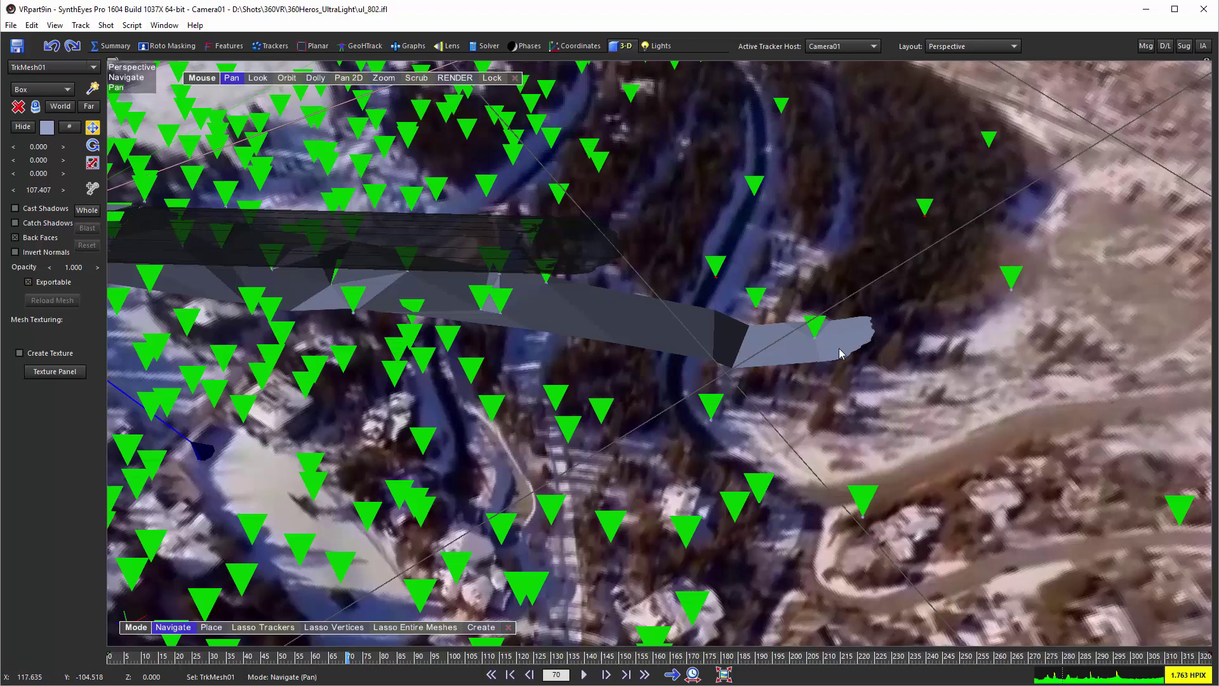
Save the extended tracker mesh's shadow texture over the existing PNG image shadowmap.png, leaving Create Texture turned off
drag(312, 267, 305, 260)
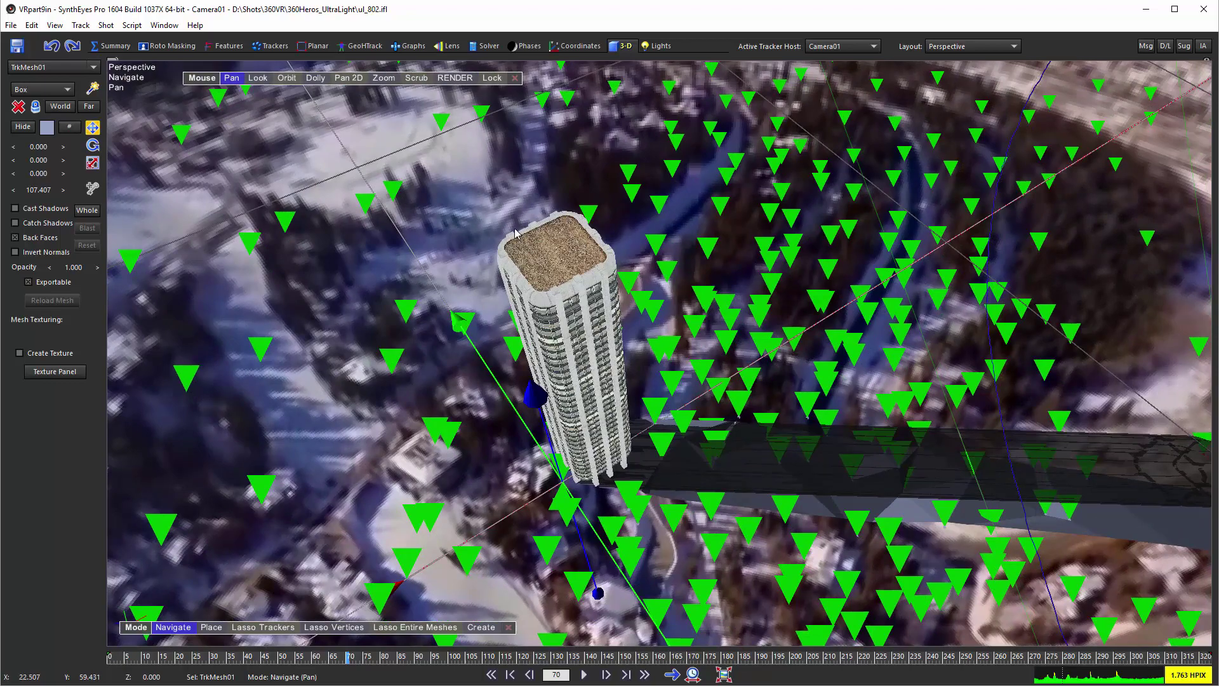
drag(344, 199, 864, 433)
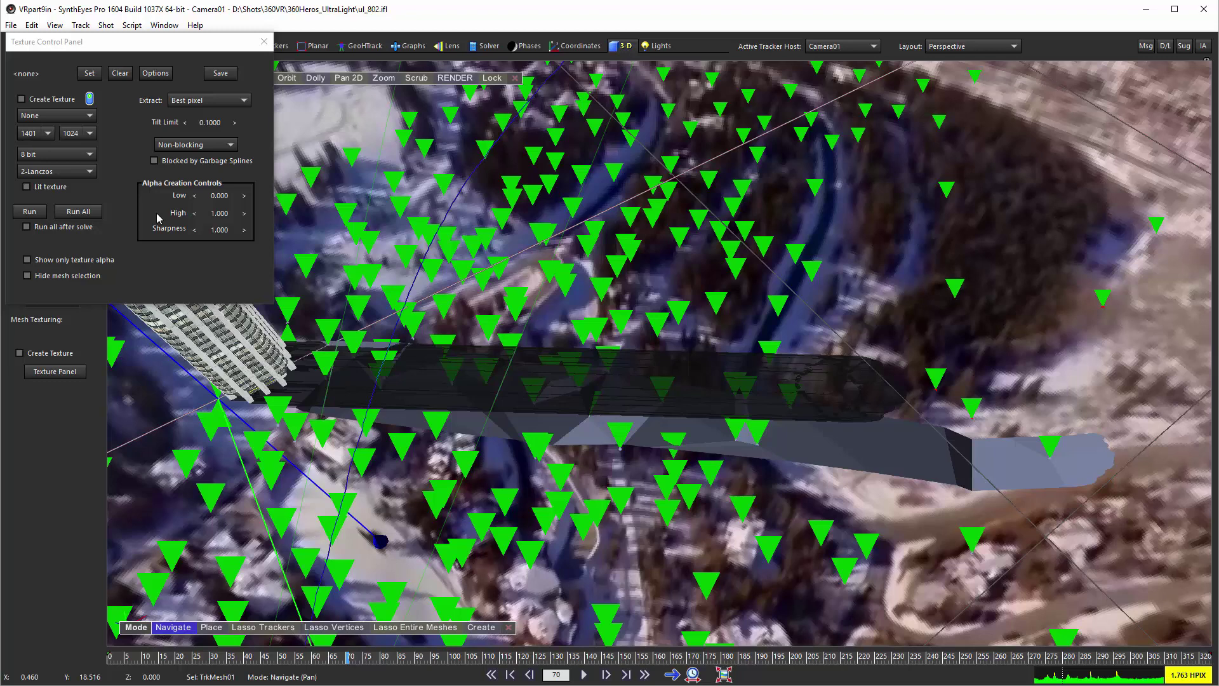
click(52, 101)
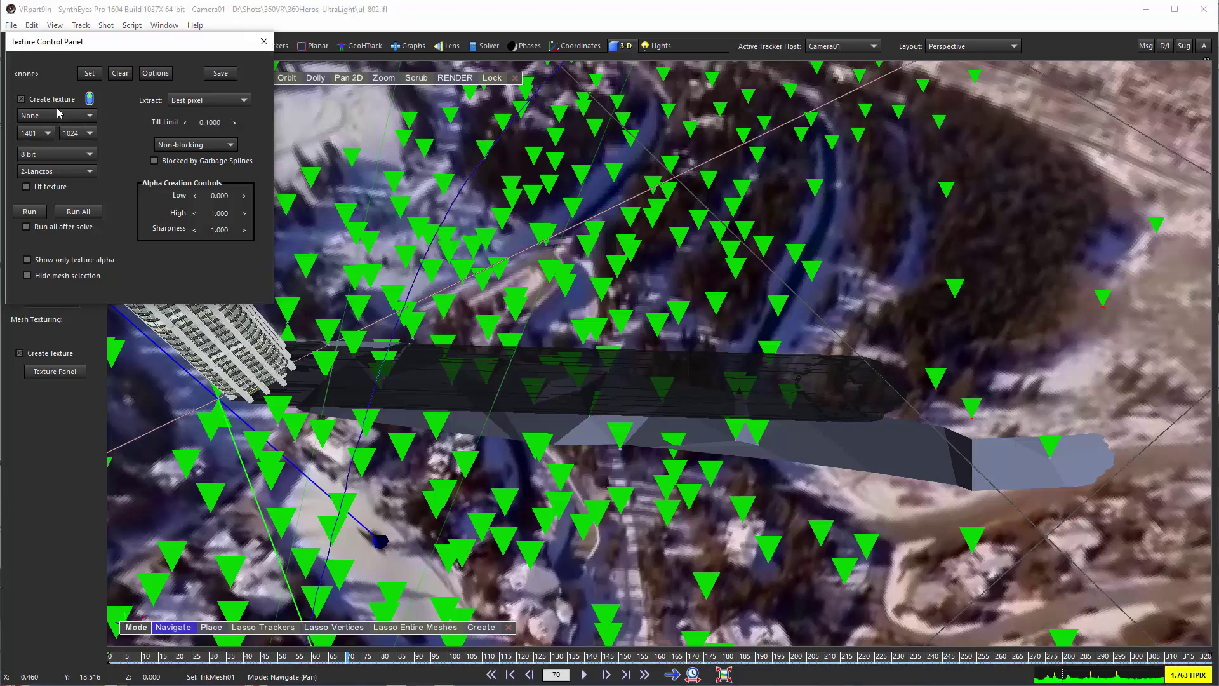
click(90, 73)
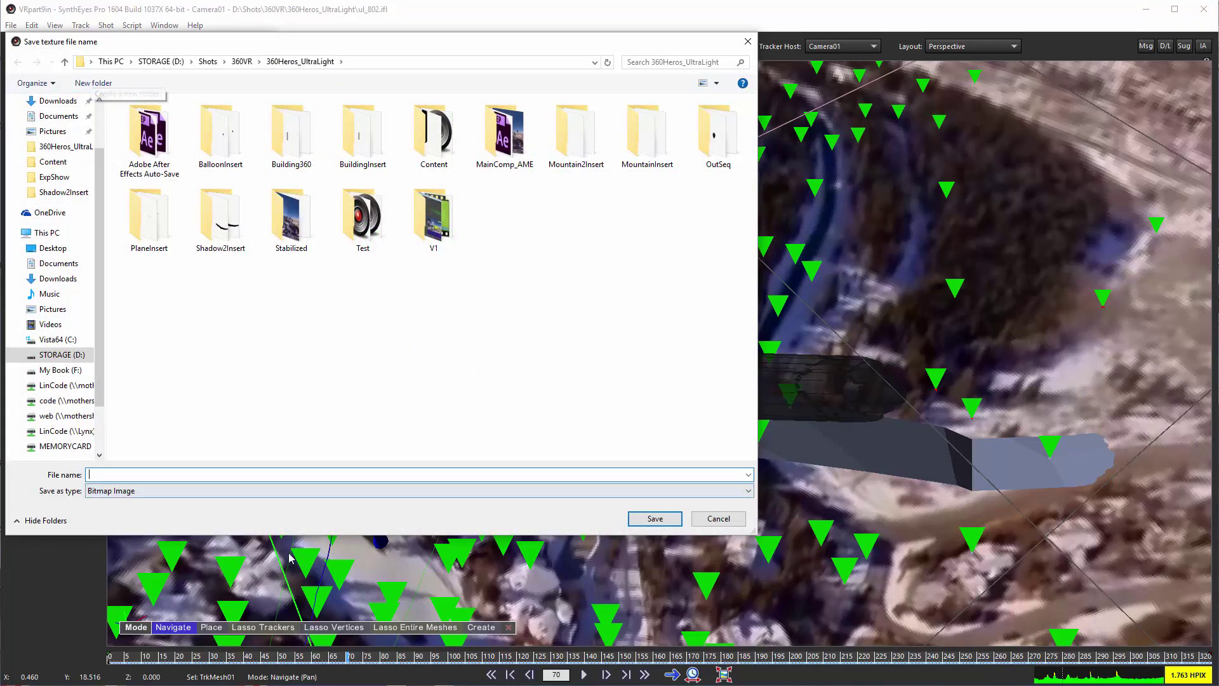
click(162, 492)
click(151, 551)
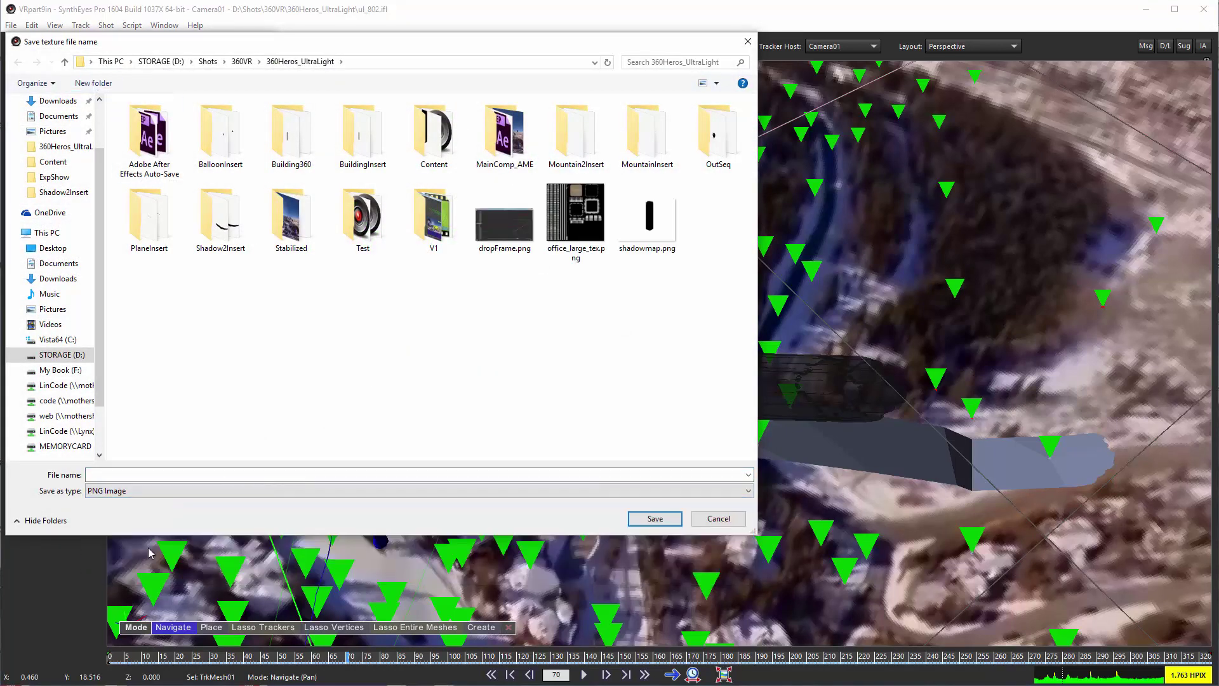
click(644, 214)
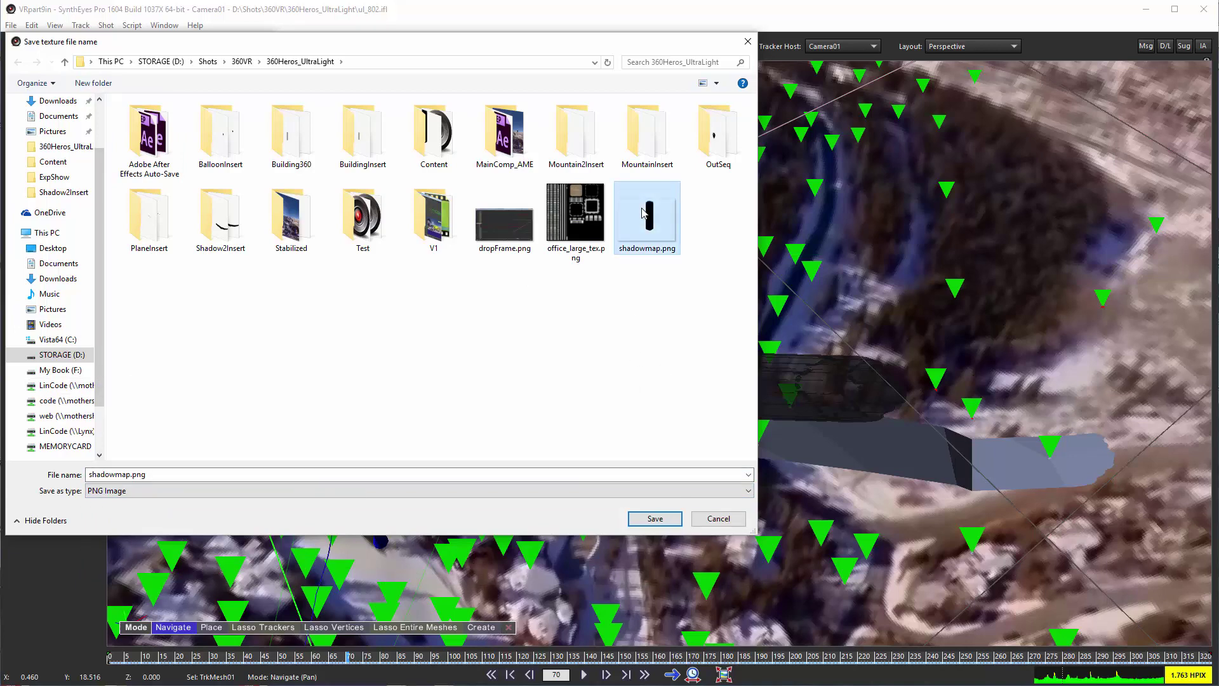
click(655, 518)
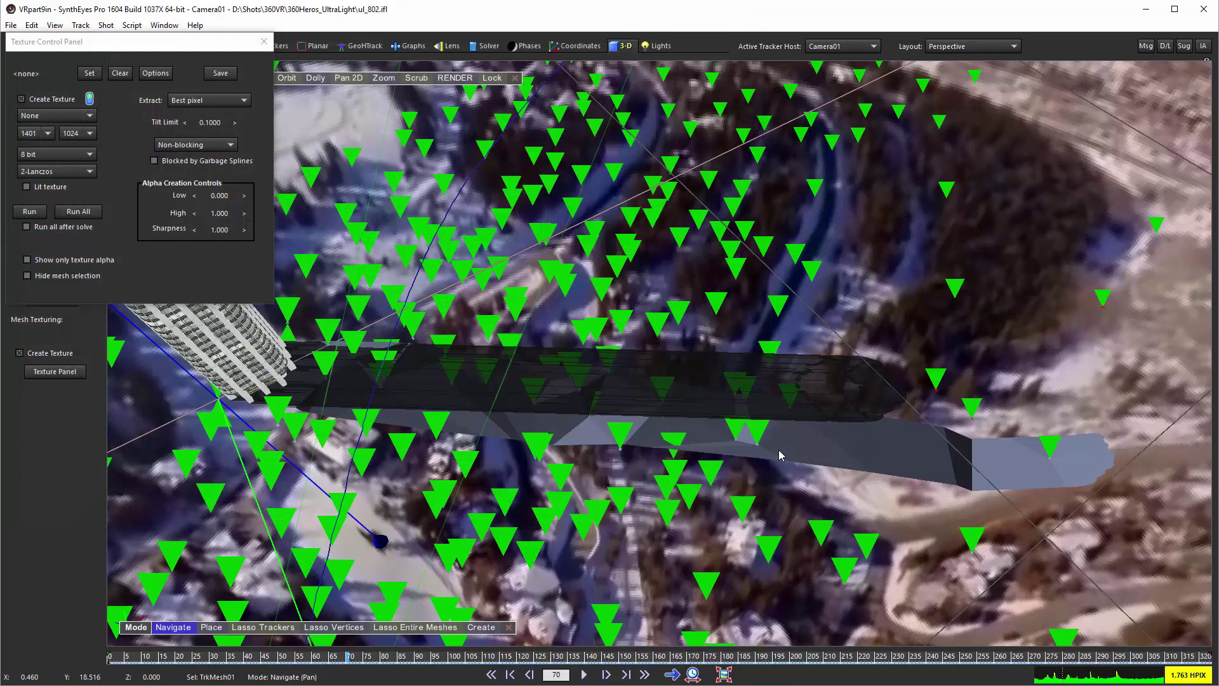
click(219, 74)
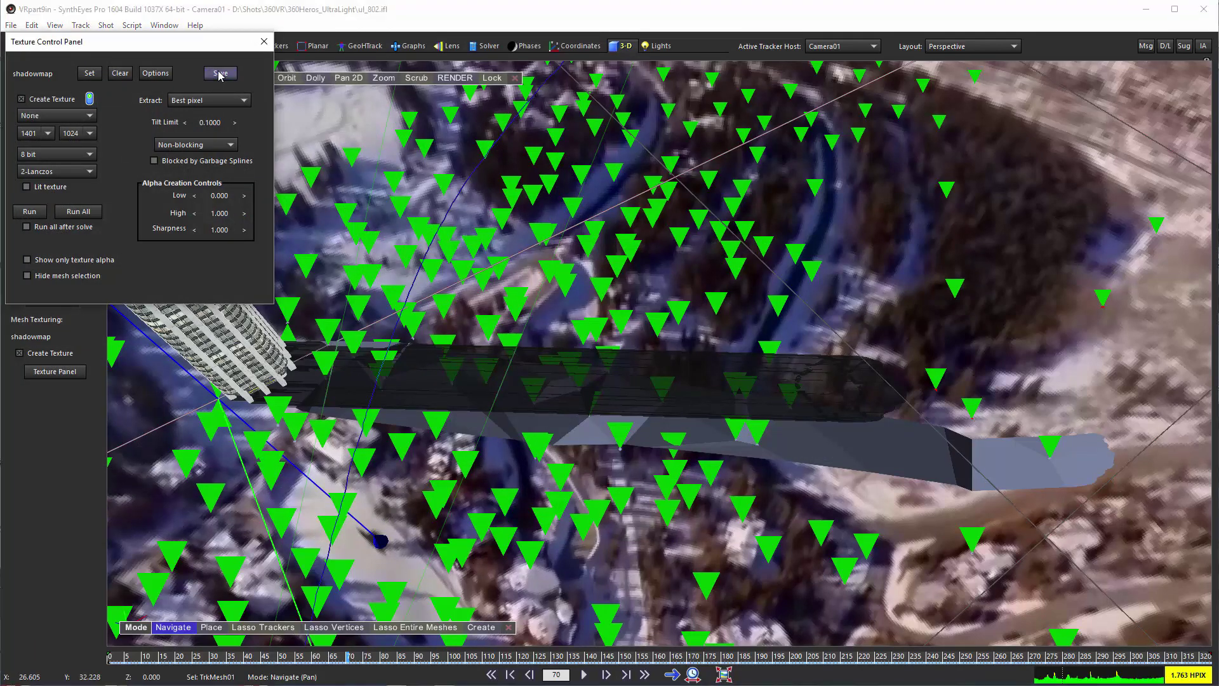
click(41, 101)
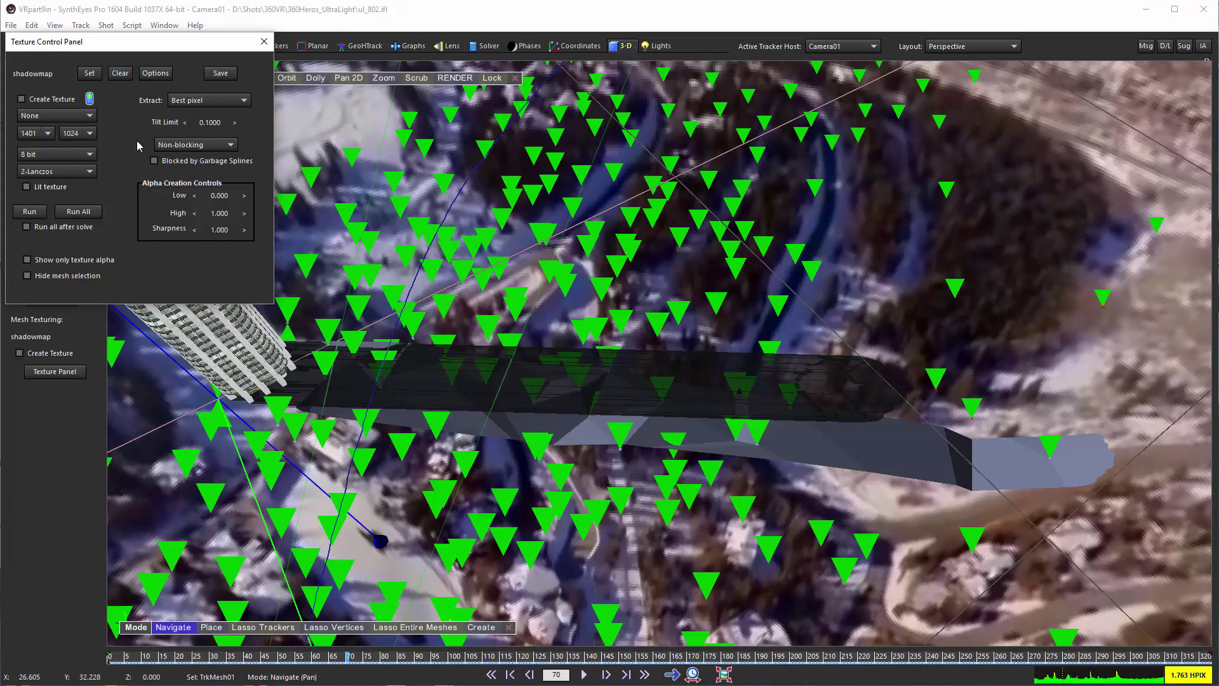